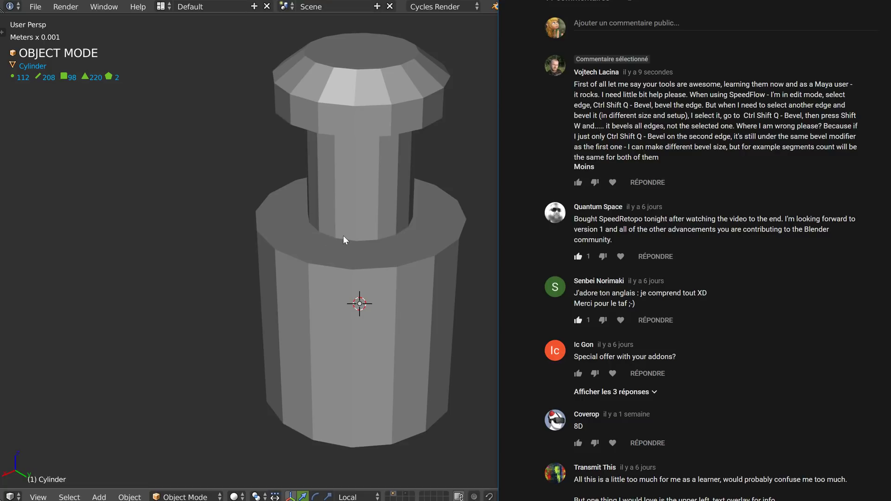
Look at the speedflow-tips-no-blabla channel in Discord and move its window aside to return to the comments and model.
drag(363, 74, 353, 57)
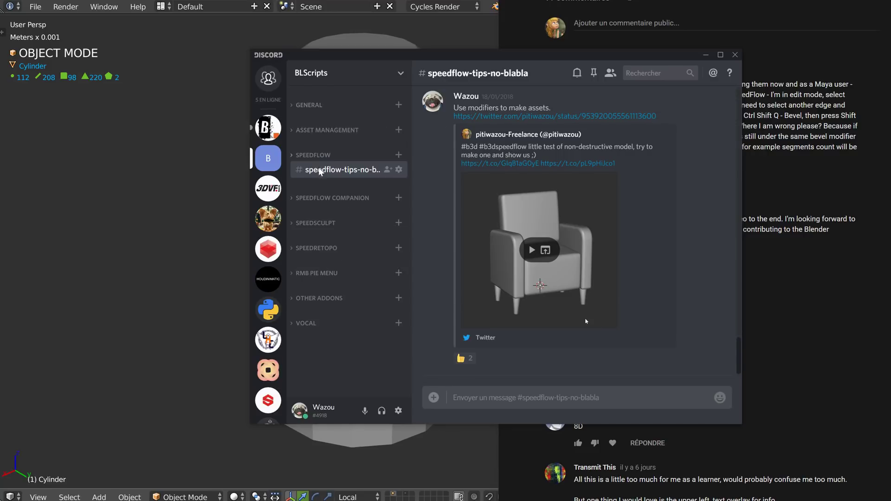
drag(348, 54, 890, 79)
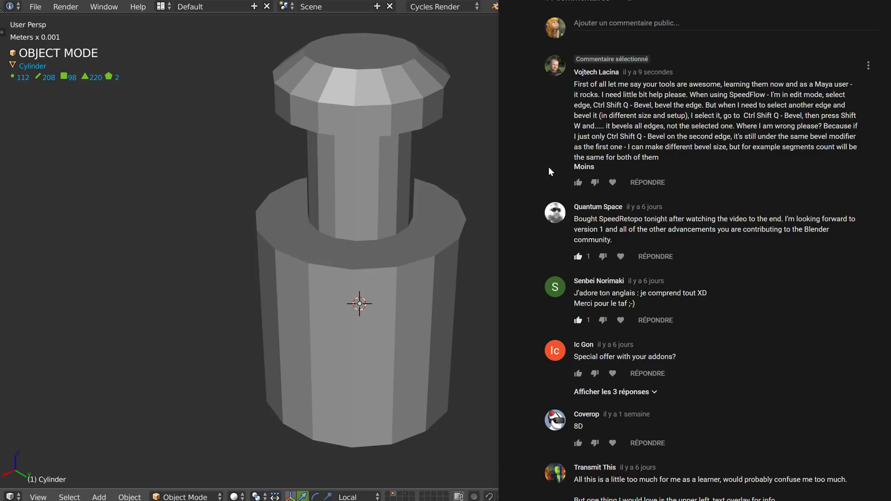
click(466, 155)
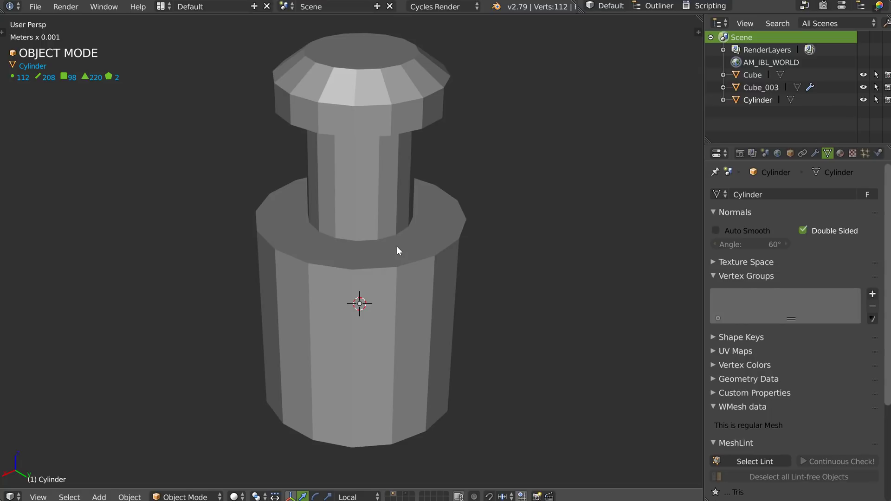
Create a vertex group from the outer top edge loop of the cylinder's wide base.
middle_drag(357, 265, 363, 269)
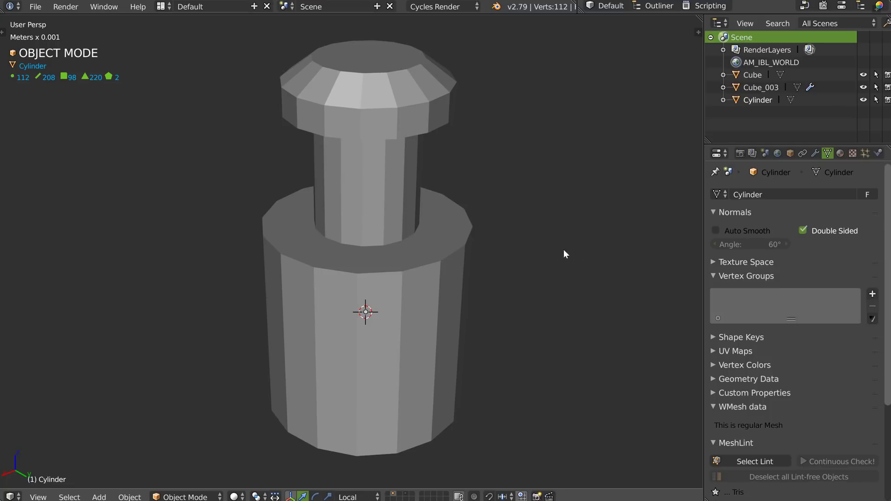
middle_drag(410, 226, 408, 268)
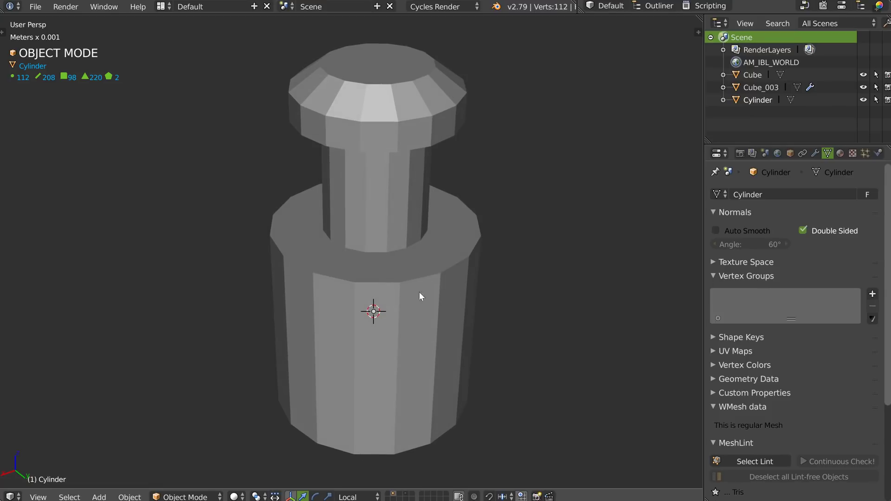
key(Tab)
alt+right_click(376, 283)
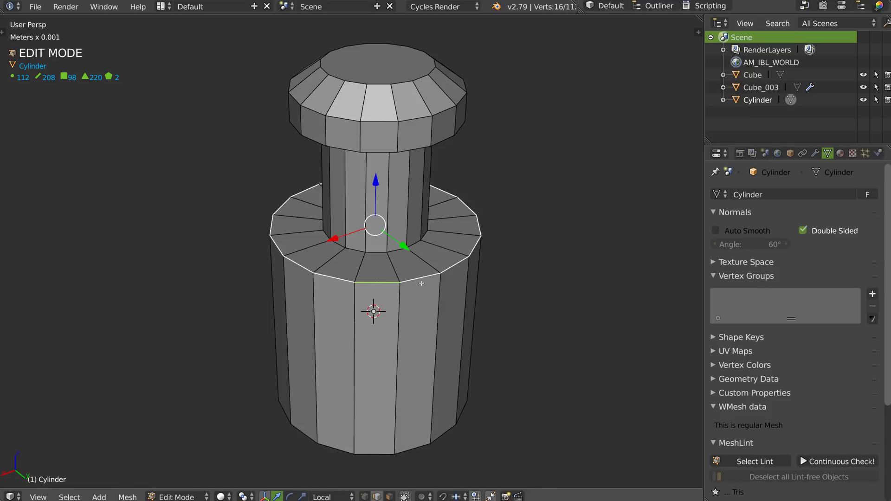
click(872, 294)
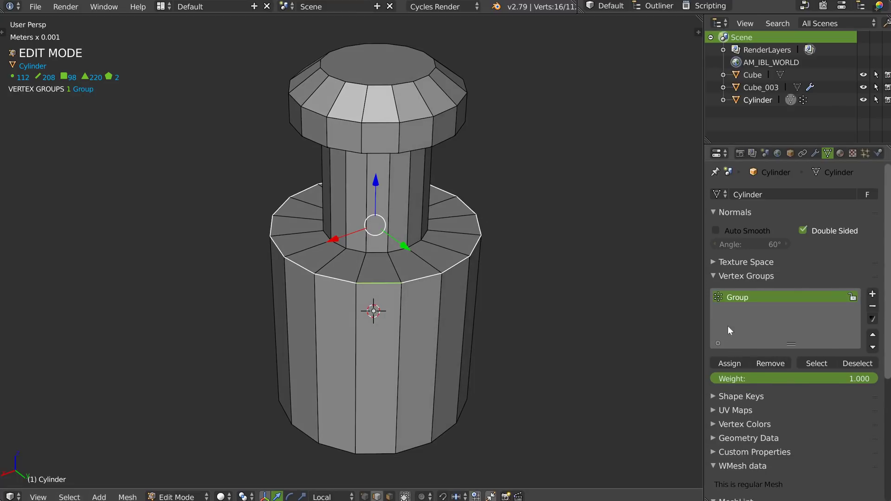
Add a Bevel modifier limited to the vertex group Group, with Clamp Overlap off and 4 segments.
click(815, 153)
click(752, 194)
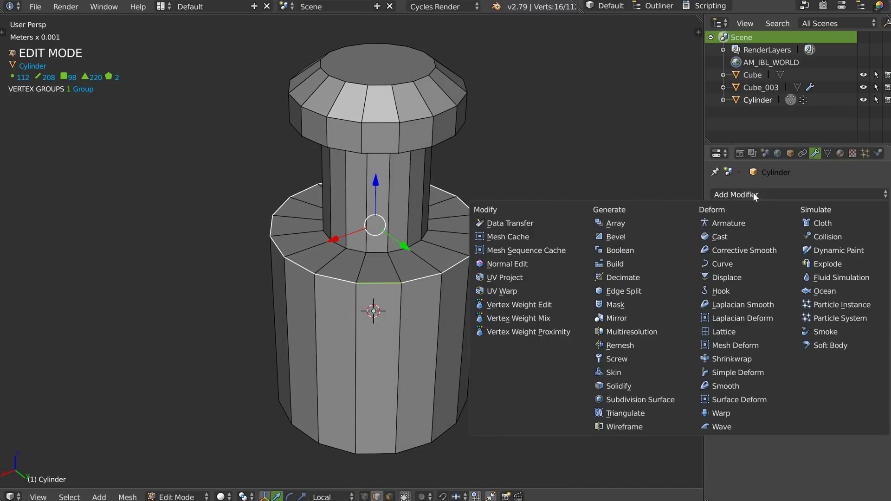
click(619, 235)
click(809, 261)
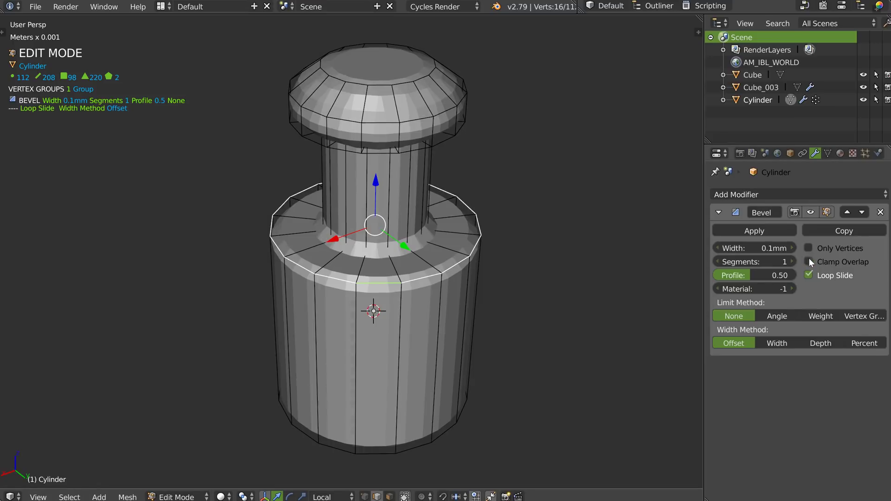
click(861, 316)
click(719, 342)
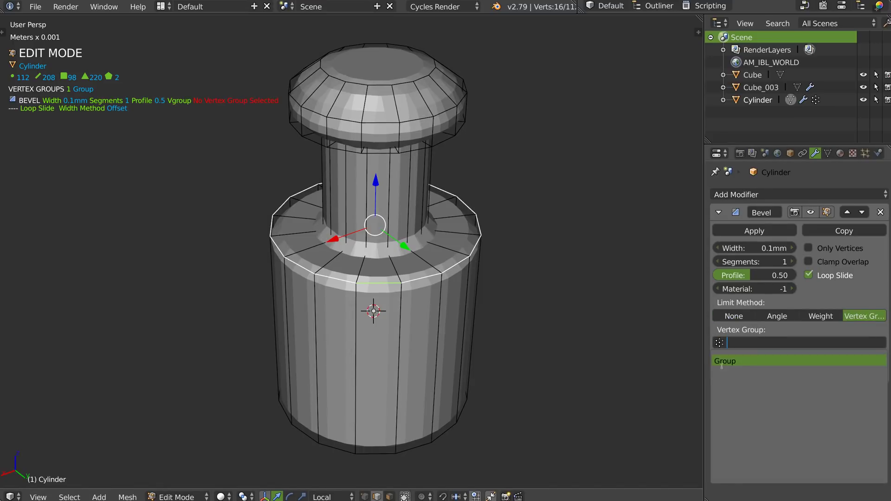
click(724, 361)
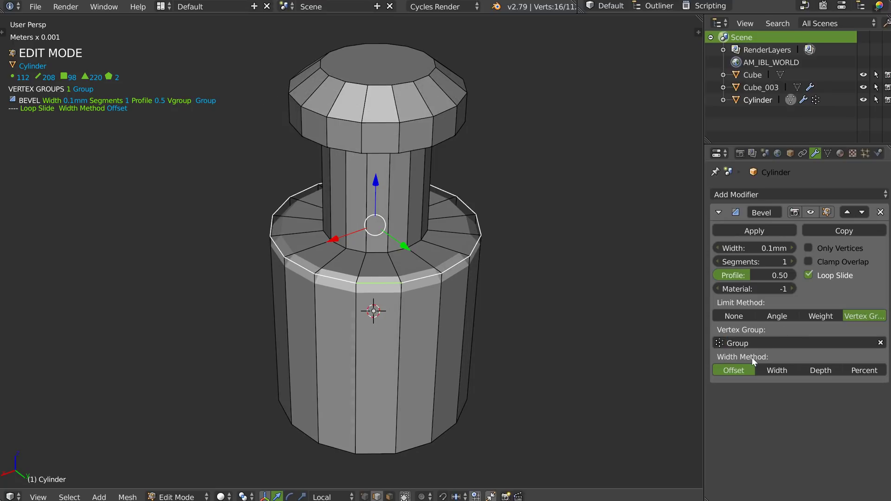
click(790, 261)
click(791, 261)
click(790, 261)
Return to Object Mode with the cylinder selected and its wireframe edges displayed.
key(Tab)
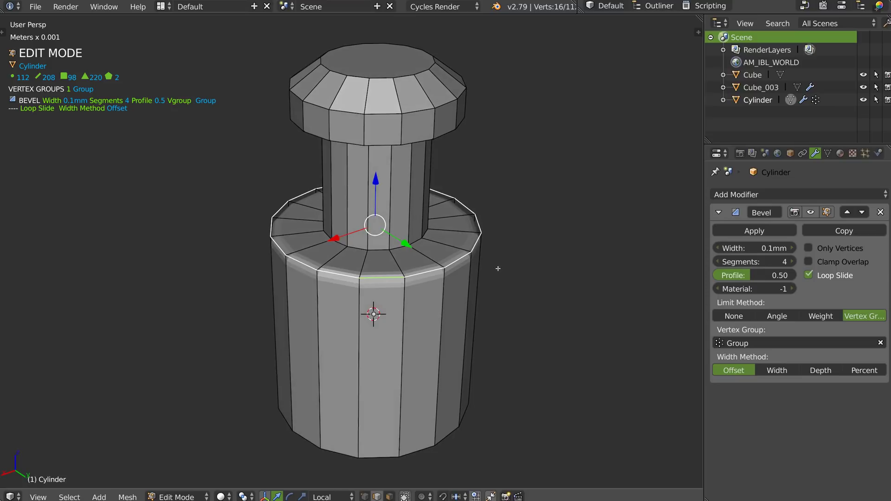
key(shift+z)
click(458, 277)
mouse_move(390, 276)
middle_down()
mouse_move(380, 285)
mouse_move(392, 291)
mouse_move(425, 286)
mouse_move(427, 277)
middle_up()
right_click(420, 306)
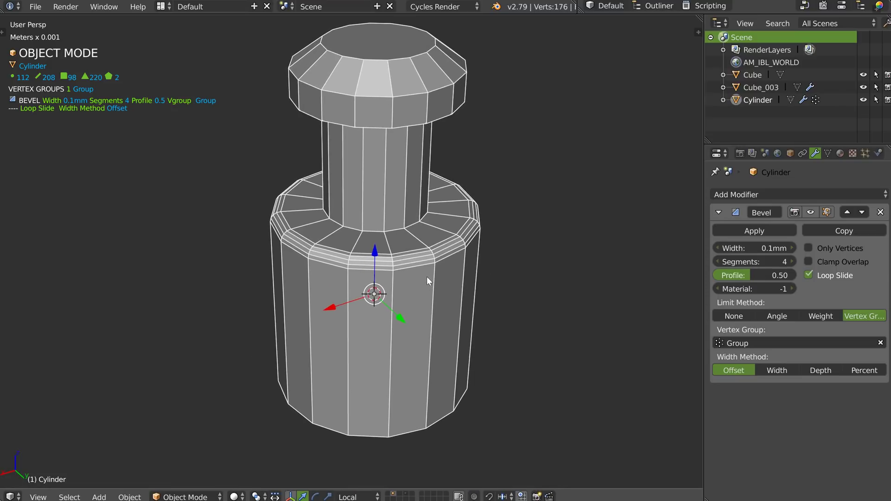
Create a second vertex group from the base's bottom edge loop and assign the widest upper edge loop of the head to it.
key(Tab)
alt+click(408, 433)
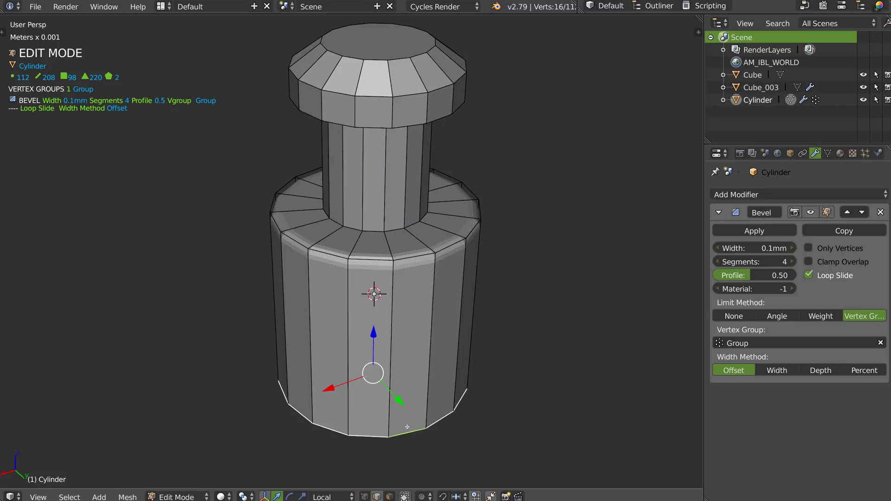
click(827, 153)
click(872, 294)
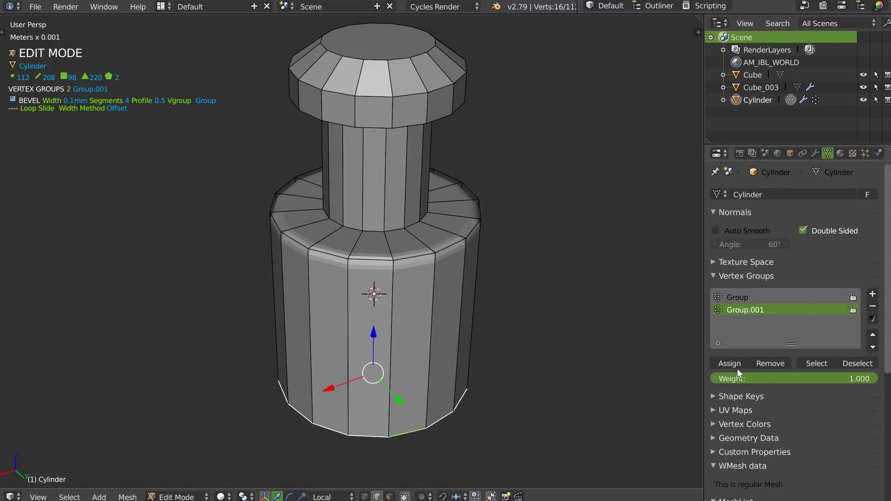
alt+click(452, 80)
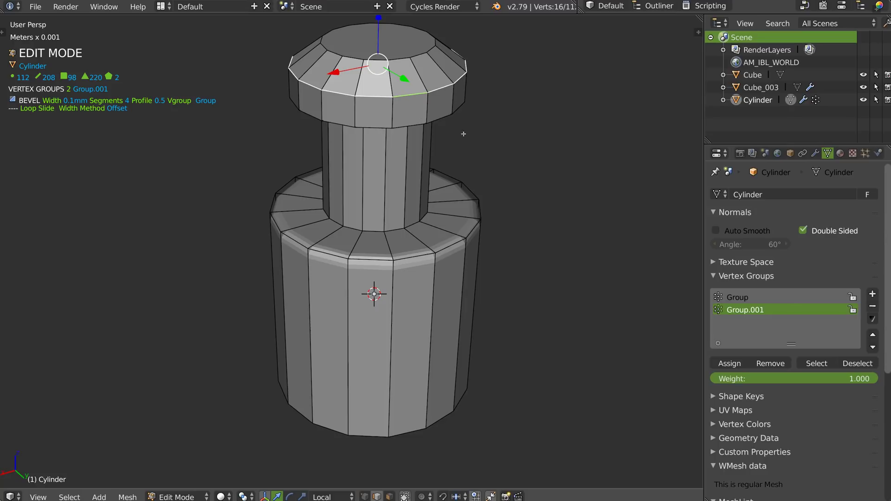
click(734, 364)
key(Tab)
Add a second Bevel modifier limited to the vertex group Group.001.
click(815, 153)
click(734, 213)
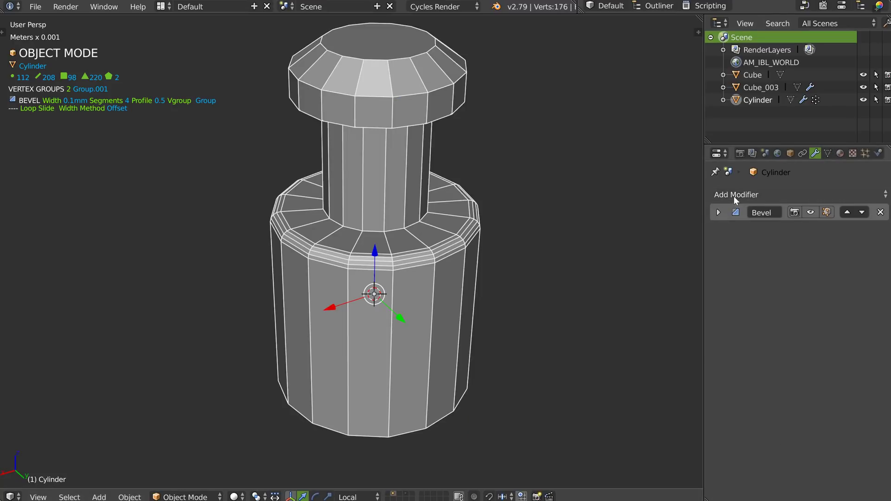
click(738, 195)
click(615, 237)
click(863, 336)
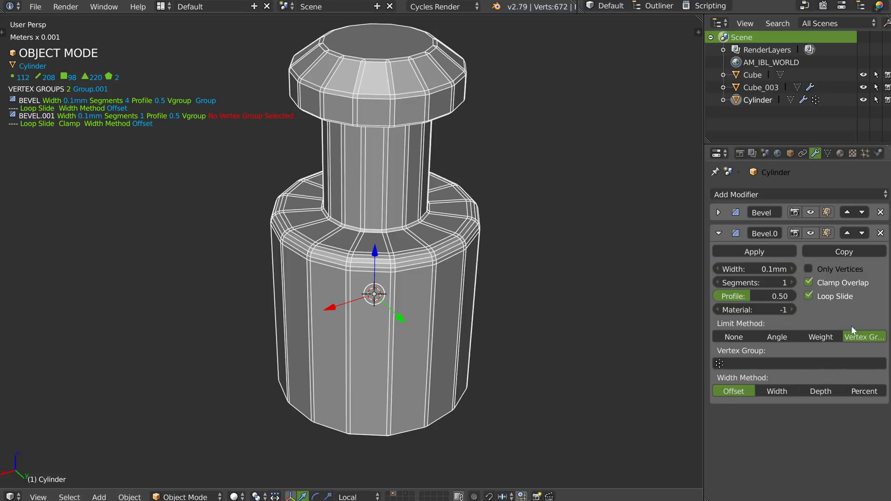
click(718, 364)
click(730, 394)
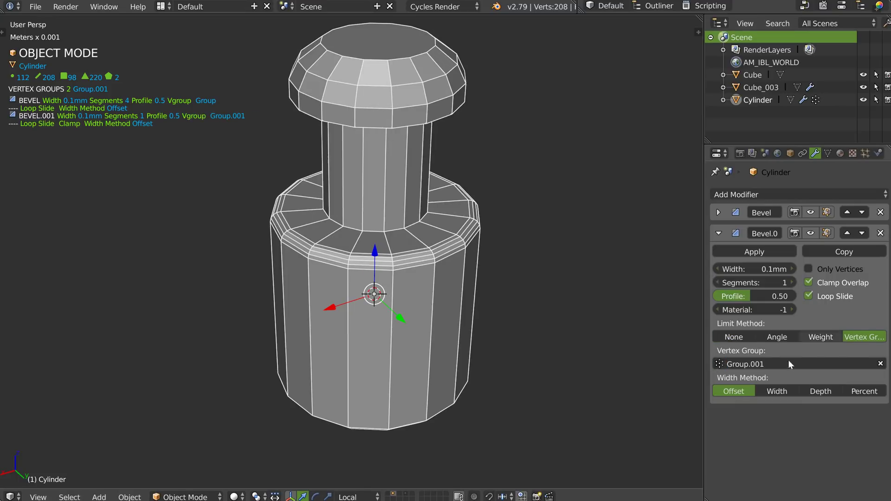
Turn off Clamp Overlap on the second bevel and set it to 10 segments with a width of 91.6 µm.
click(814, 284)
click(792, 283)
click(792, 283)
click(792, 282)
click(793, 284)
click(794, 284)
click(793, 284)
click(793, 284)
click(793, 284)
click(792, 283)
middle_drag(503, 308, 515, 244)
drag(752, 269, 751, 241)
middle_drag(371, 232, 394, 246)
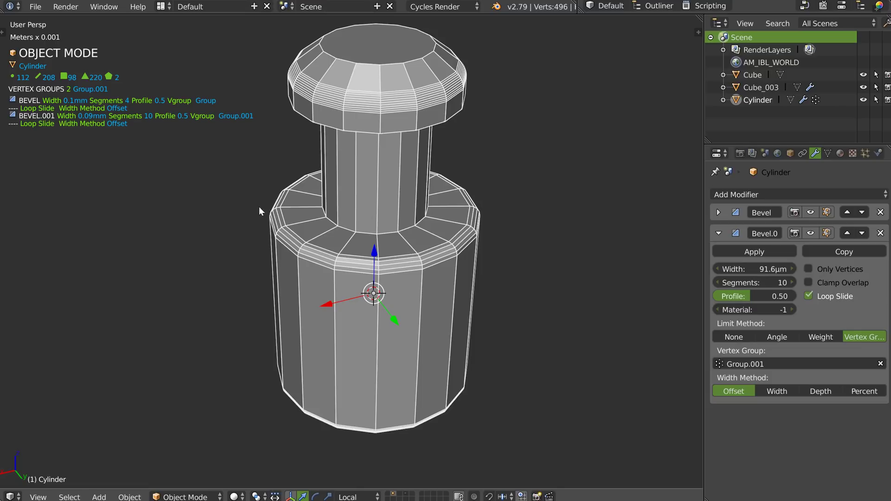
middle_drag(418, 264, 417, 268)
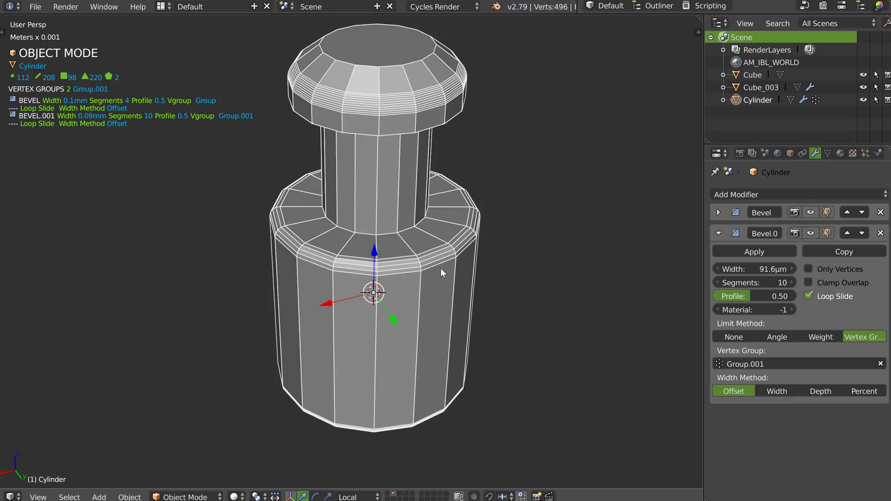
Examine the cylinder's vertex groups and the outer top edge loop of the base in Edit Mode.
click(828, 153)
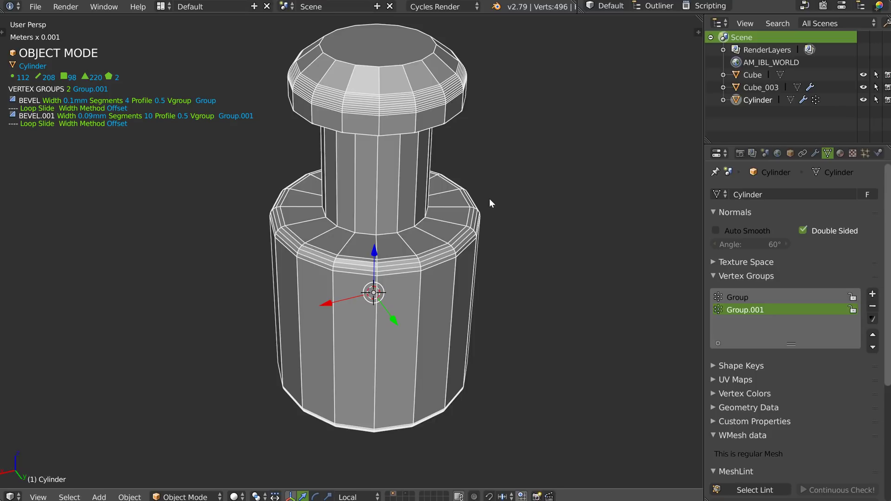
shift+middle_drag(373, 253, 376, 261)
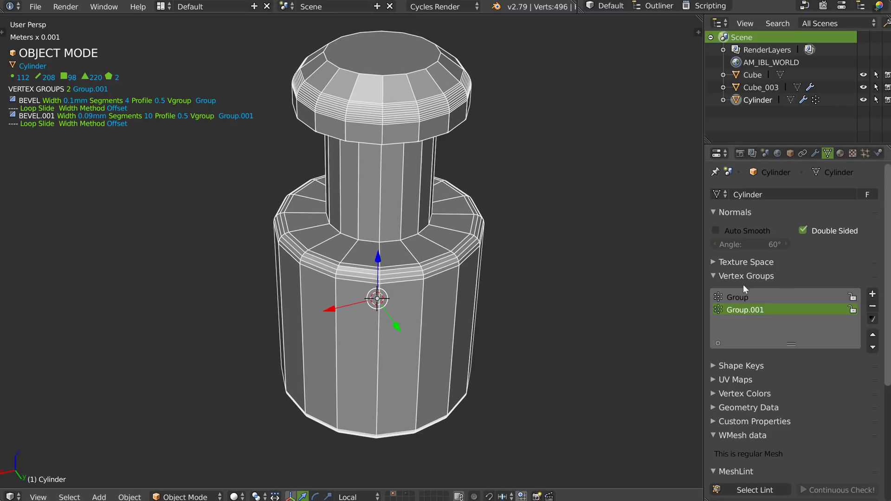
right_click(421, 277)
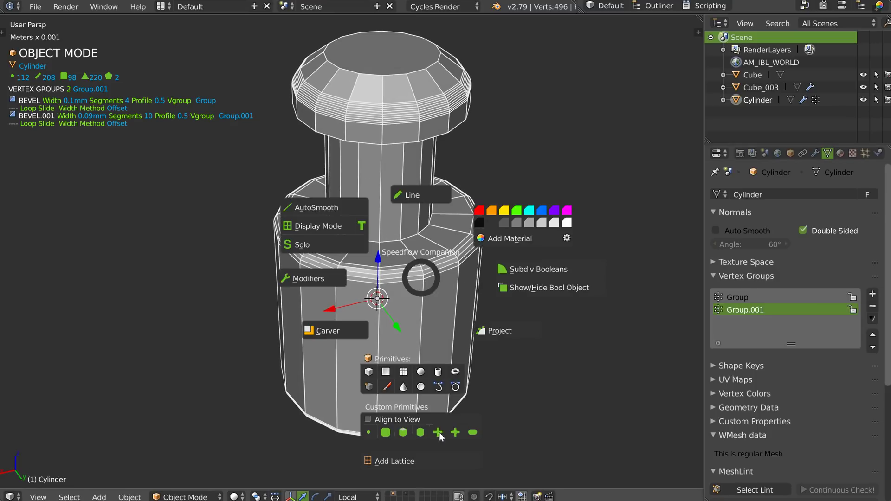
click(478, 428)
alt+click(400, 268)
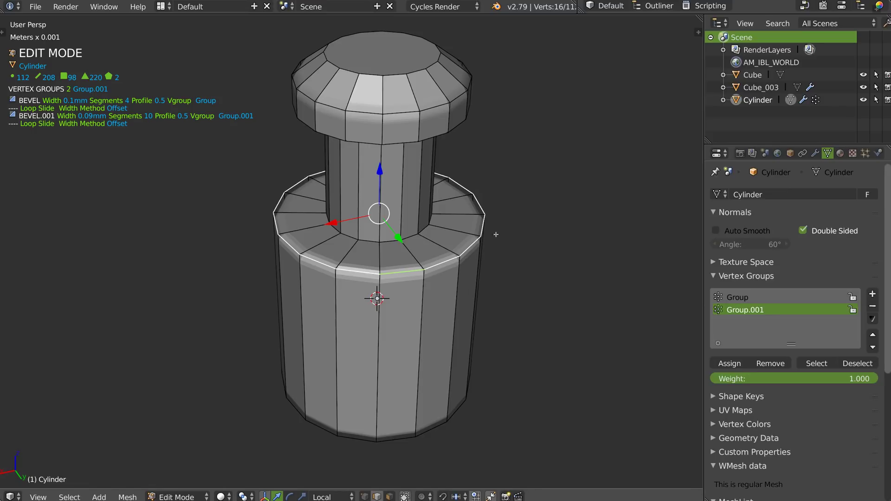
click(737, 309)
key(Tab)
Remove both Bevel modifiers from the cylinder.
click(454, 191)
key(space)
click(539, 223)
middle_drag(499, 247, 474, 206)
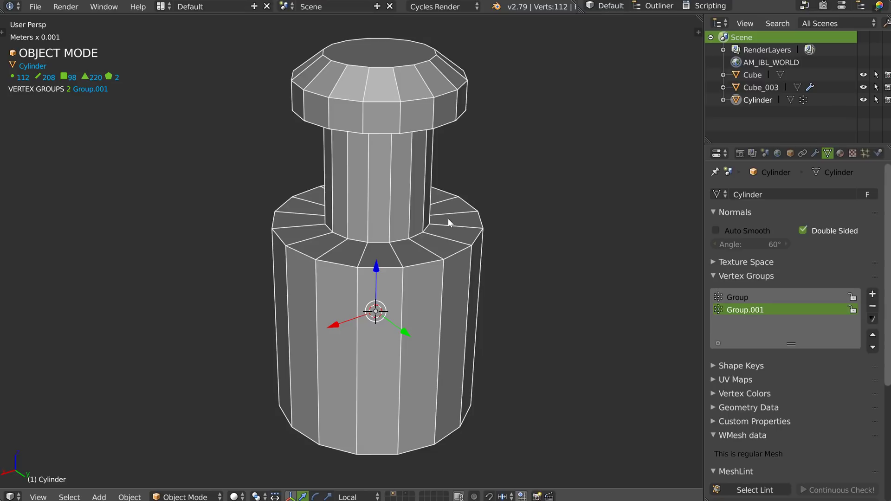
Bevel the base's bottom edge loop with Speedflow, limited by weight, 0.41 mm wide with 7 segments.
middle_drag(451, 190, 397, 243)
key(Tab)
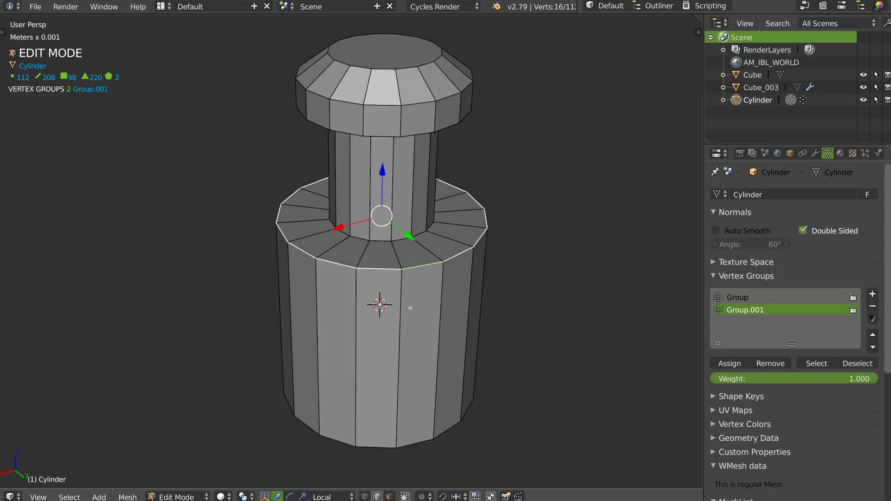
alt+right_click(385, 439)
middle_drag(385, 439, 377, 325)
key(space)
click(470, 326)
key(s)
key(d)
key(d)
middle_drag(448, 311, 495, 343)
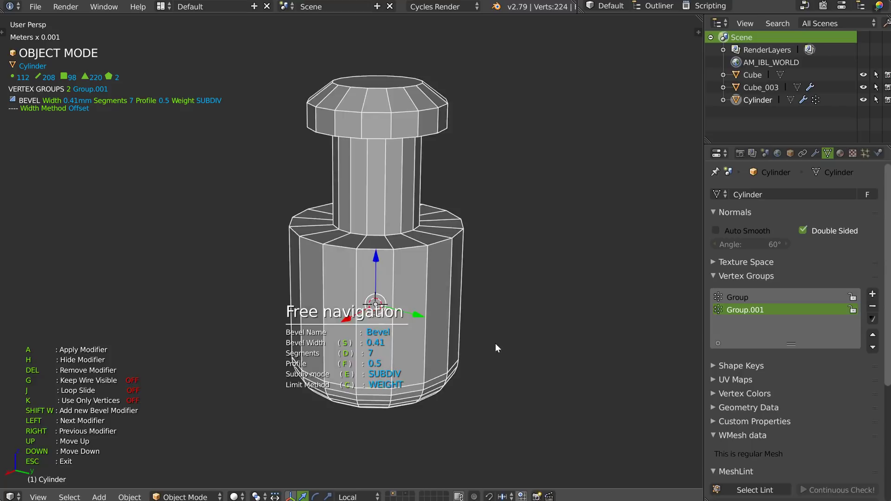
key(Escape)
Add the edge loop where the neck meets the base to the same Speedflow bevel.
alt+click(392, 236)
key(space)
click(492, 240)
click(503, 242)
middle_drag(467, 249, 405, 221)
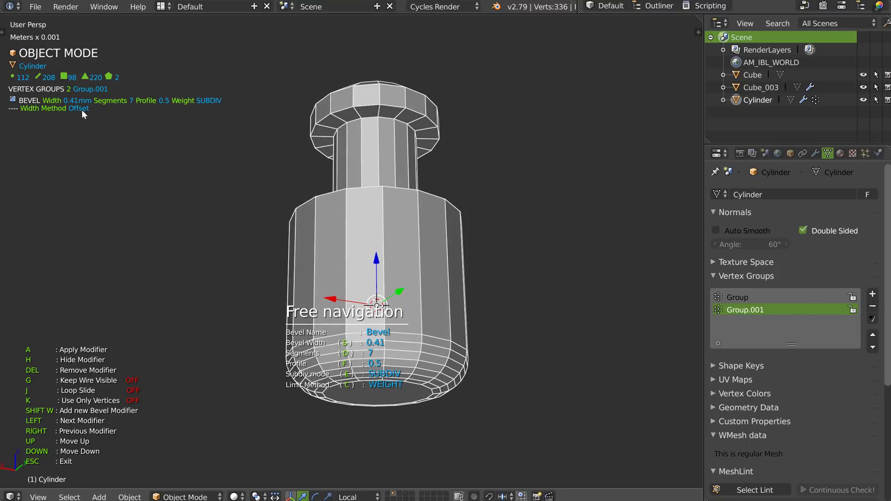
Maximize the 3D view and add the lower outer edge loop of the head to the same Speedflow bevel.
key(Tab)
key(ctrl+Up)
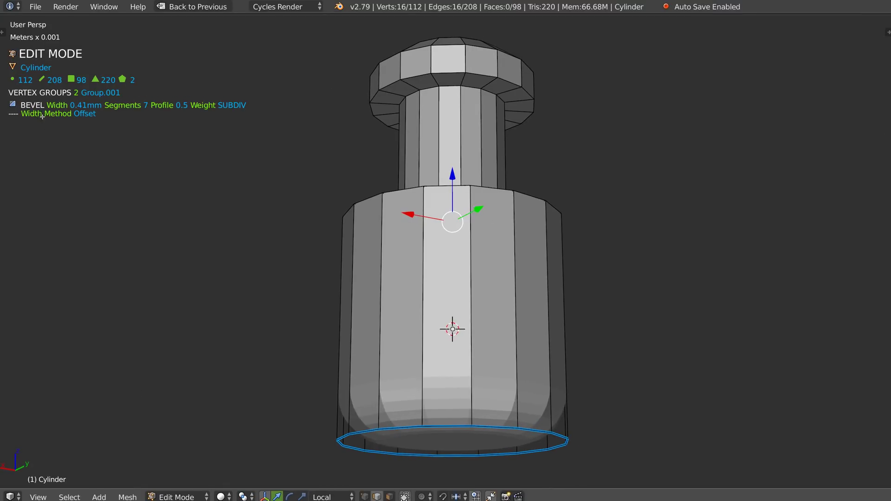
middle_drag(472, 163, 475, 132)
alt+right_click(462, 96)
key(space)
click(552, 119)
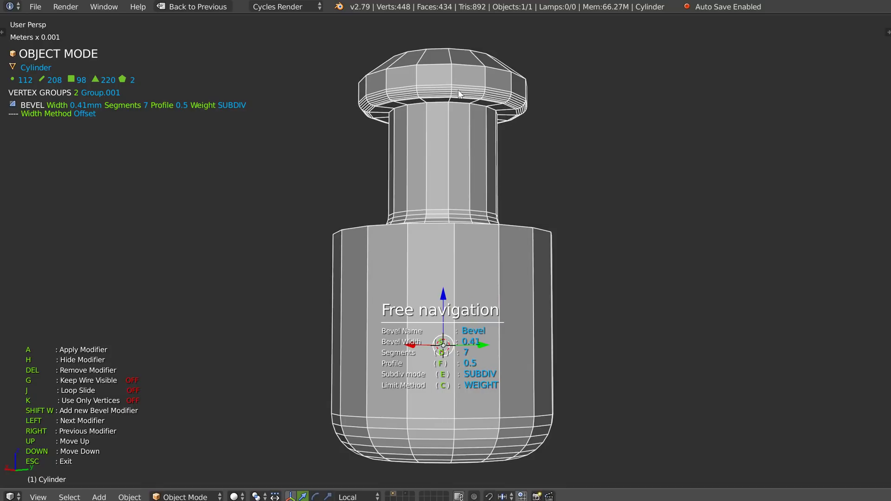
middle_drag(455, 99, 411, 318)
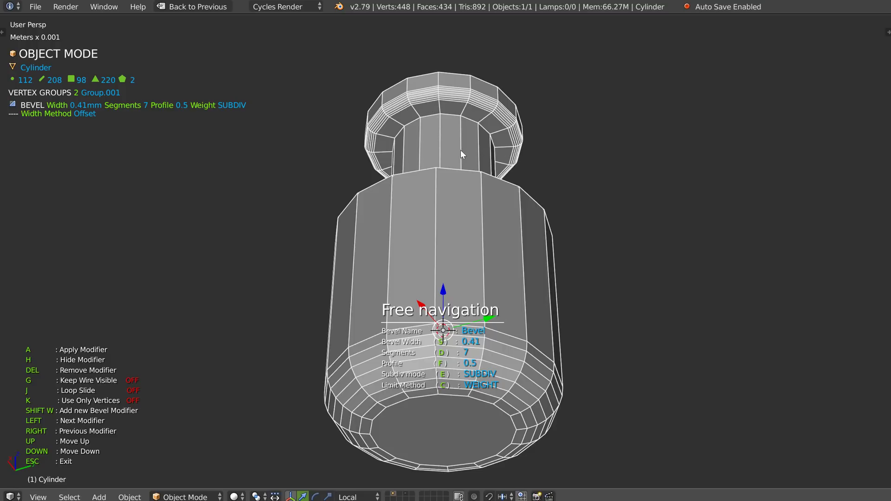
Reduce the weight-limited bevel to 4 segments.
key(d)
scroll(442, 158, down, 1)
scroll(417, 160, up, 2)
scroll(455, 163, down, 1)
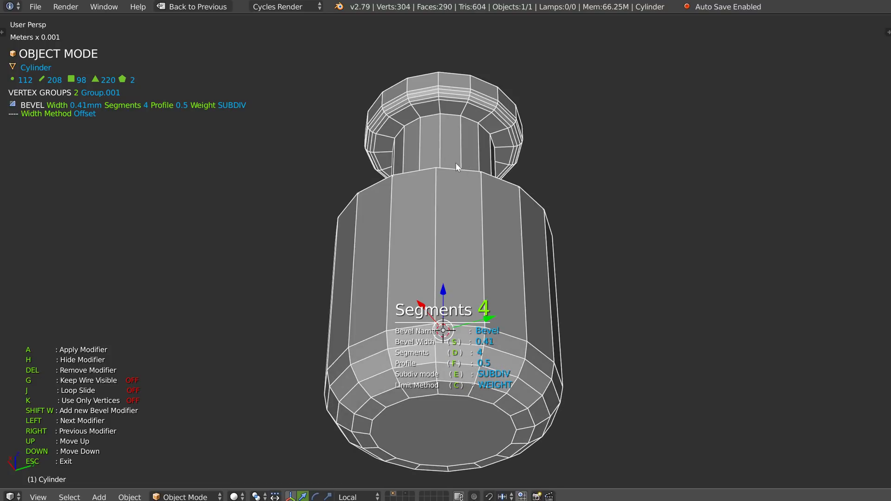
mouse_move(407, 126)
middle_down()
mouse_move(408, 152)
mouse_move(424, 177)
mouse_move(415, 138)
middle_up()
shift+middle_drag(420, 201, 397, 212)
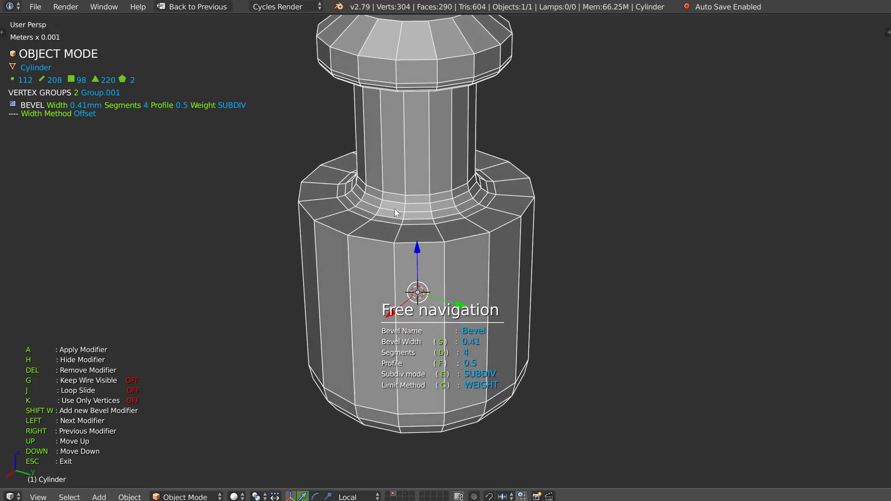
Add a second bevel modifier to the cylinder, limited by a 36° angle, 0.03 mm wide with 2 segments.
key(shift+w)
click(450, 224)
key(d)
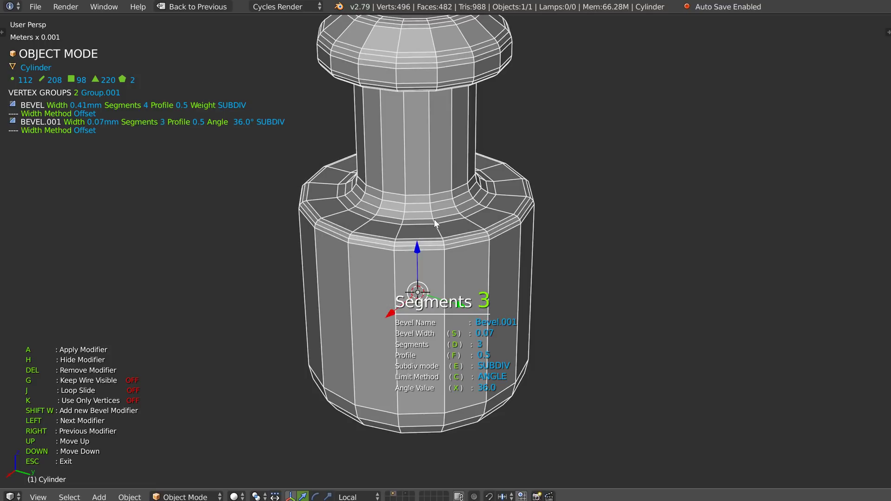
click(437, 221)
key(d)
key(s)
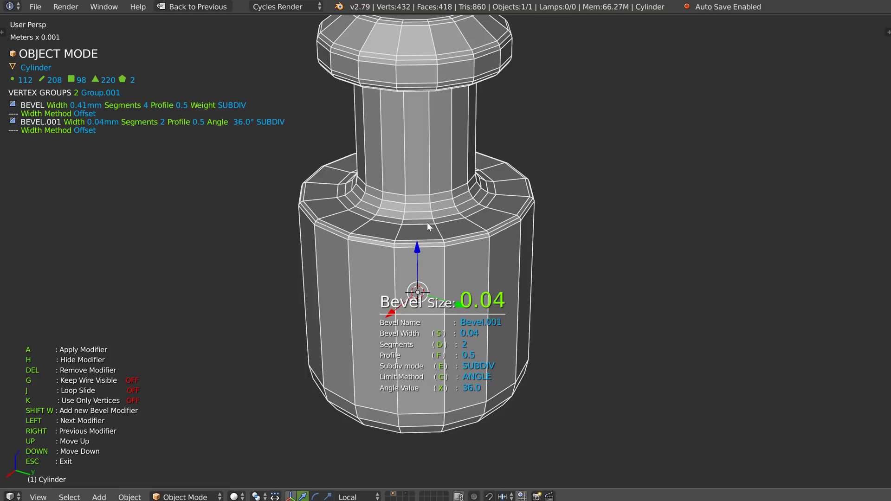
click(426, 223)
middle_drag(426, 223, 488, 175)
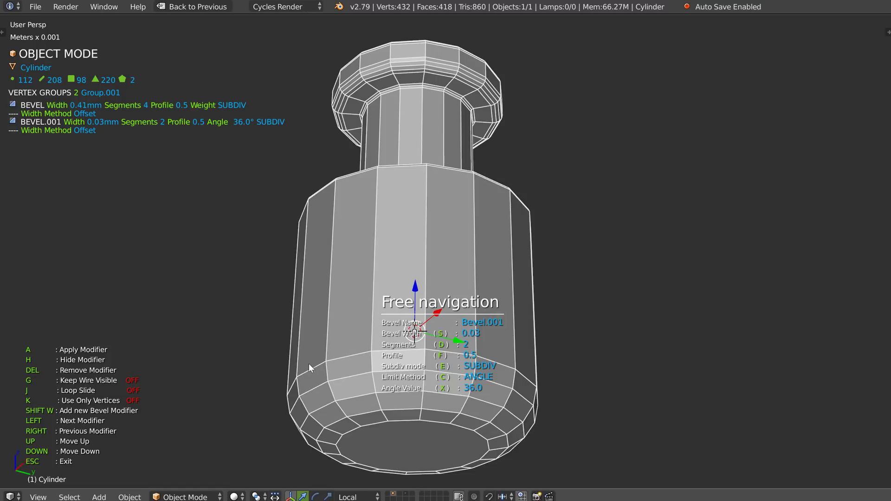
middle_drag(357, 434, 404, 244)
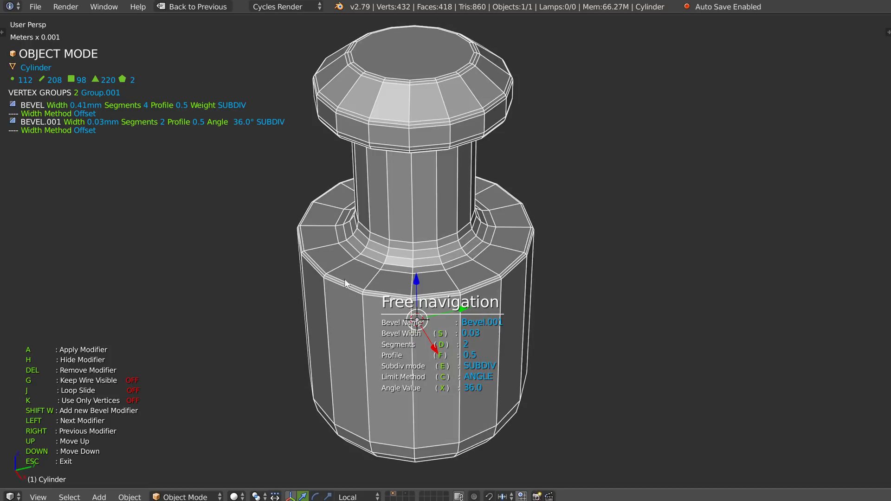
scroll(327, 275, up, 3)
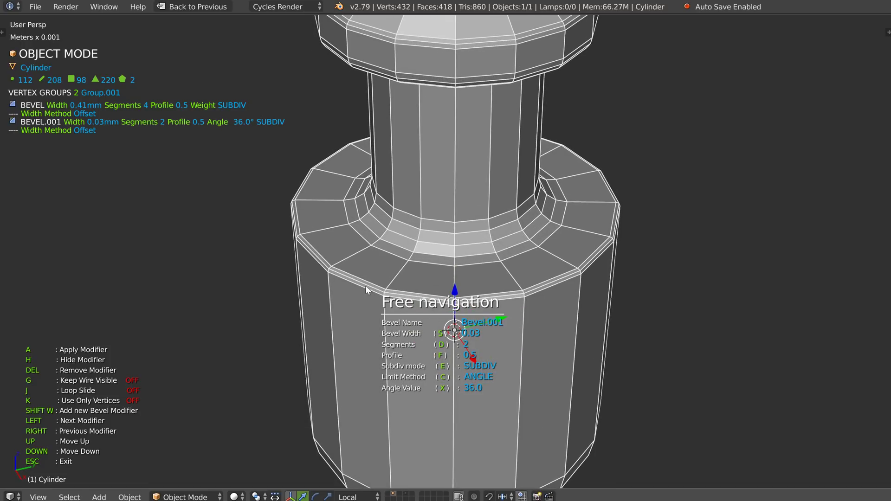
Smooth the cylinder with 60° auto smooth and add a Subsurf modifier with 2 view and render levels.
key(Escape)
key(Tab)
key(space)
click(529, 303)
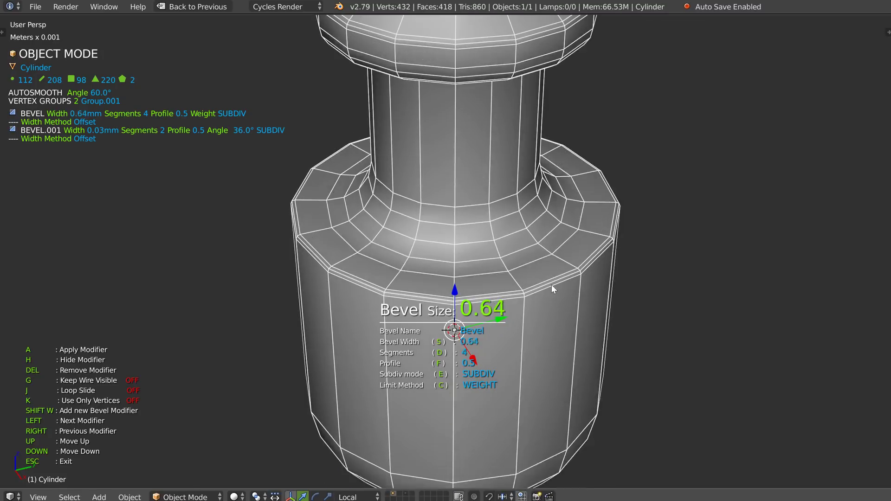
right_click(447, 277)
key(Escape)
key(space)
key(Escape)
key(space)
click(571, 337)
key(Escape)
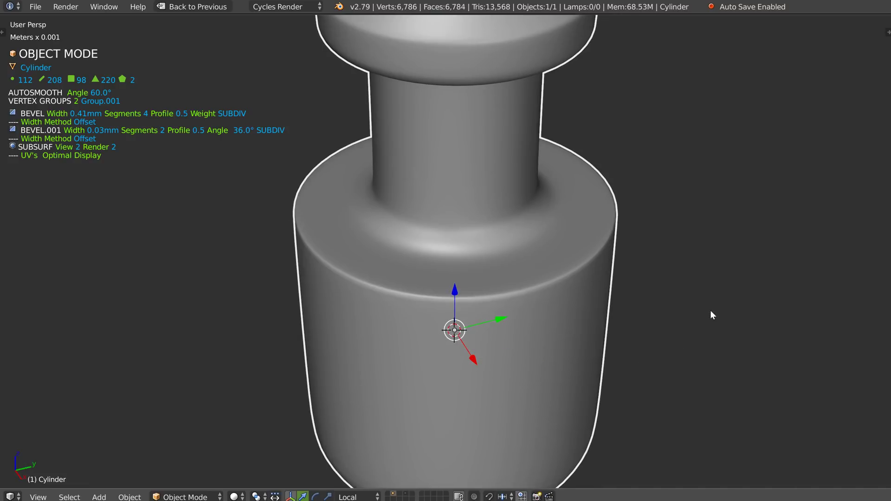
Turn on the wire display for the smoothed cylinder.
middle_drag(585, 335, 534, 174)
middle_drag(433, 169, 413, 191)
key(shift+z)
click(537, 202)
mouse_move(504, 205)
middle_down()
mouse_move(488, 209)
mouse_move(483, 169)
mouse_move(479, 269)
mouse_move(423, 125)
mouse_move(446, 225)
mouse_move(392, 232)
middle_up()
Remove the subdivision from the cylinder, keeping its two bevel modifiers.
key(Tab)
click(426, 224)
mouse_move(434, 270)
middle_down()
mouse_move(475, 197)
mouse_move(441, 272)
middle_up()
key(ctrl+0)
scroll(475, 197, down, 3)
key(Tab)
middle_drag(440, 240, 376, 263)
scroll(376, 264, up, 2)
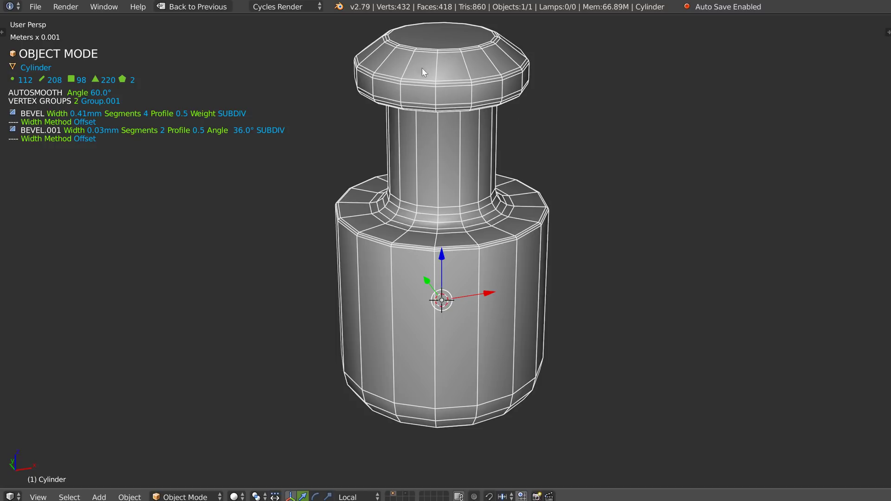
Try a level 2 subdivision on the cylinder and undo it.
middle_drag(431, 56, 442, 152)
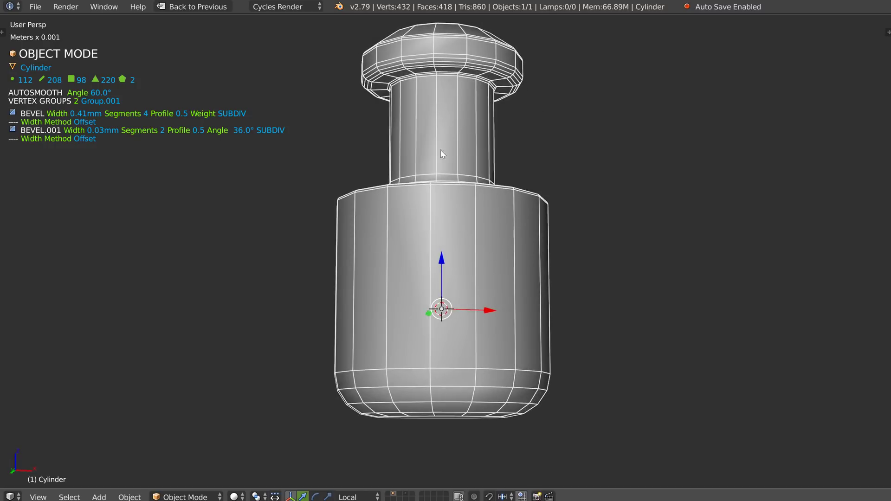
key(ctrl+2)
key(ctrl+z)
Add a cube beside the cylinder.
middle_drag(425, 197, 448, 265)
scroll(361, 278, down, 3)
shift+middle_drag(343, 297, 429, 247)
scroll(558, 156, up, 5)
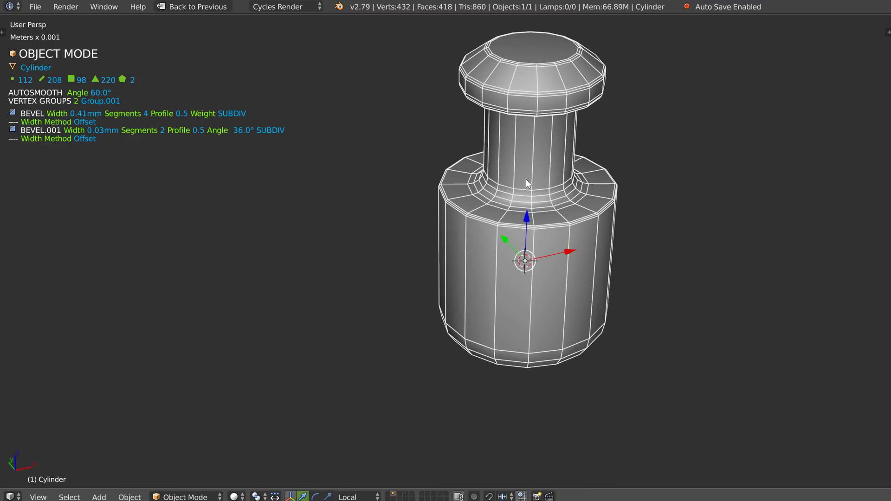
right_click(445, 203)
click(358, 334)
middle_drag(273, 295, 347, 202)
Bevel one upper edge of the cube with Speedflow, limited by weight, 0.64 mm wide with 10 segments.
key(Tab)
right_click(341, 200)
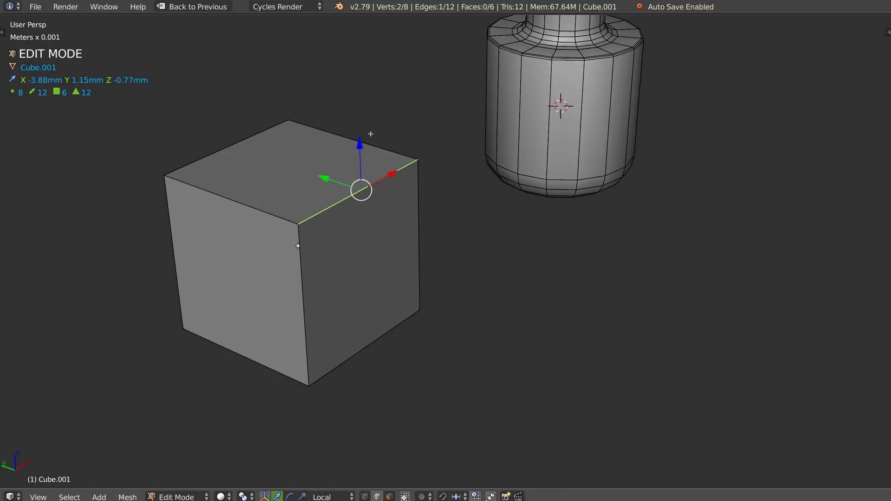
key(space)
click(450, 239)
click(526, 252)
key(d)
scroll(559, 255, up, 7)
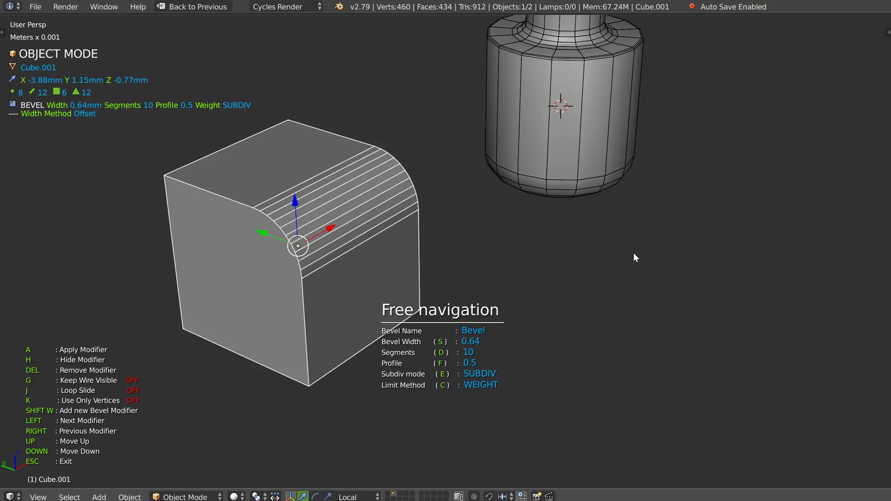
Add a second bevel to the cube, limited by a 36° angle, 0.2 mm wide with 1 segment.
shift+middle_drag(477, 242, 439, 214)
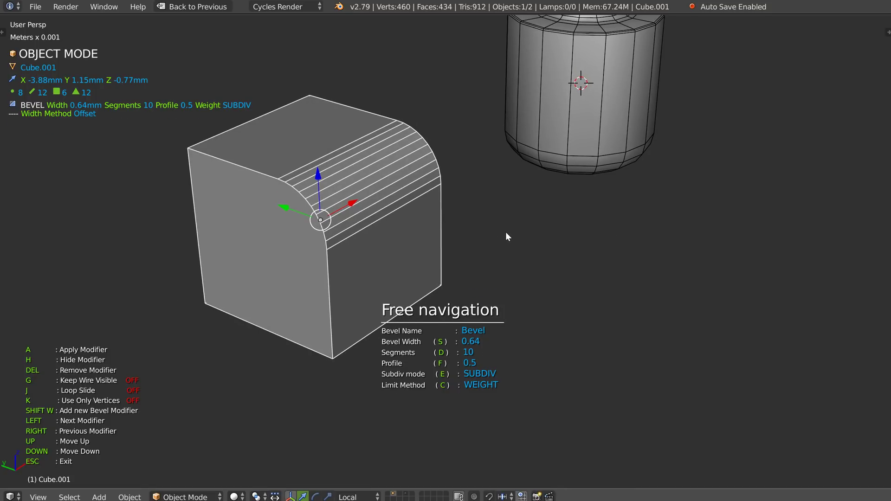
key(shift+w)
key(s)
key(d)
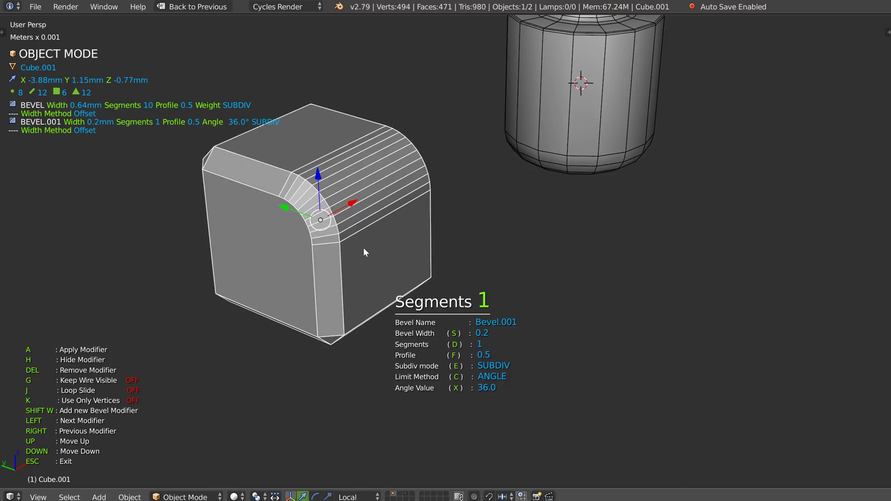
click(363, 249)
middle_drag(364, 249, 358, 229)
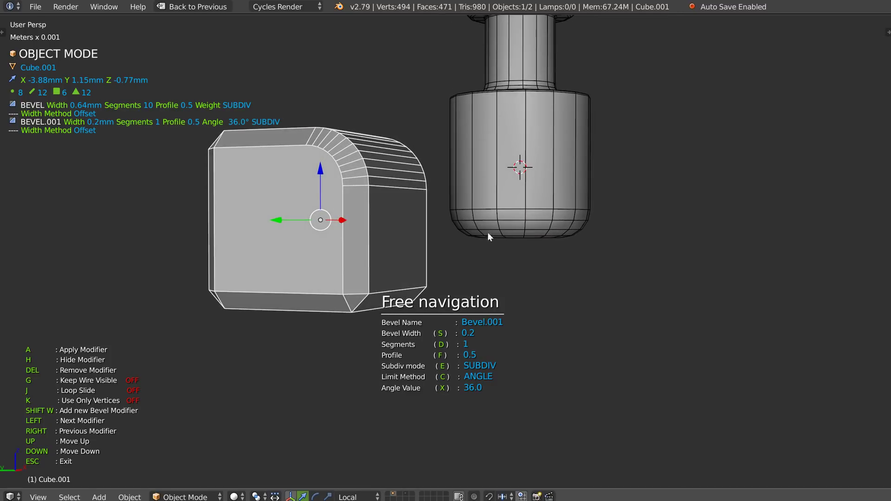
middle_drag(436, 220, 366, 235)
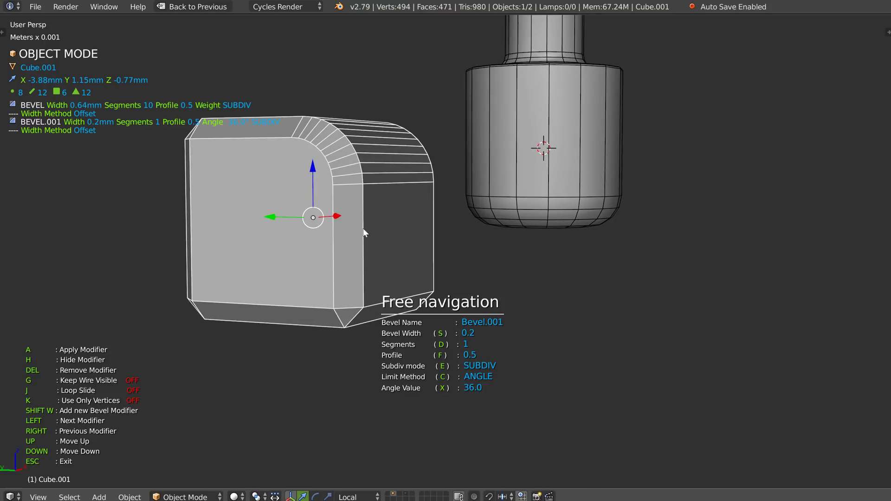
Add a third angle-limited bevel to the cube, 0.02 mm wide with 2 segments.
key(shift+w)
click(389, 229)
key(d)
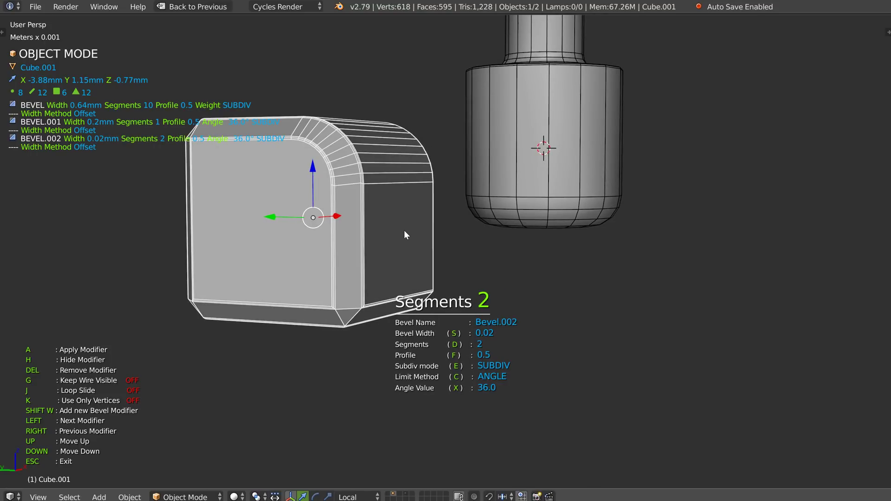
click(400, 236)
middle_drag(396, 241, 336, 255)
scroll(440, 381, up, 3)
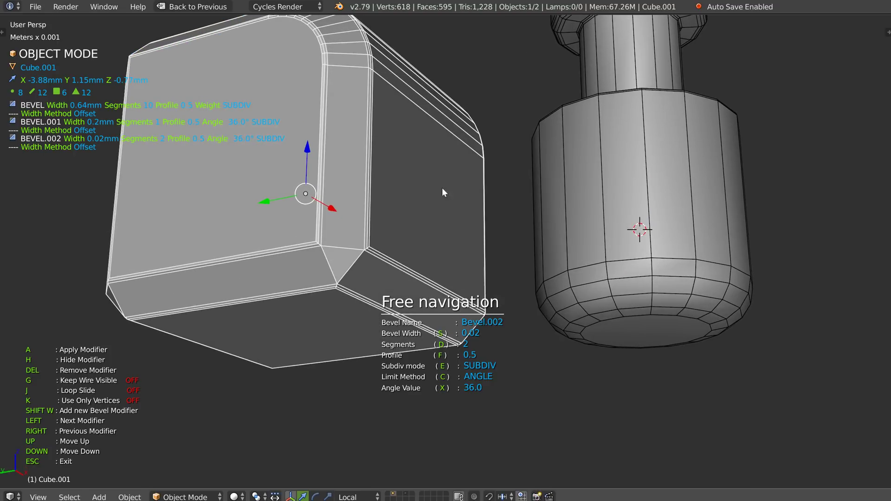
middle_drag(241, 158, 199, 107)
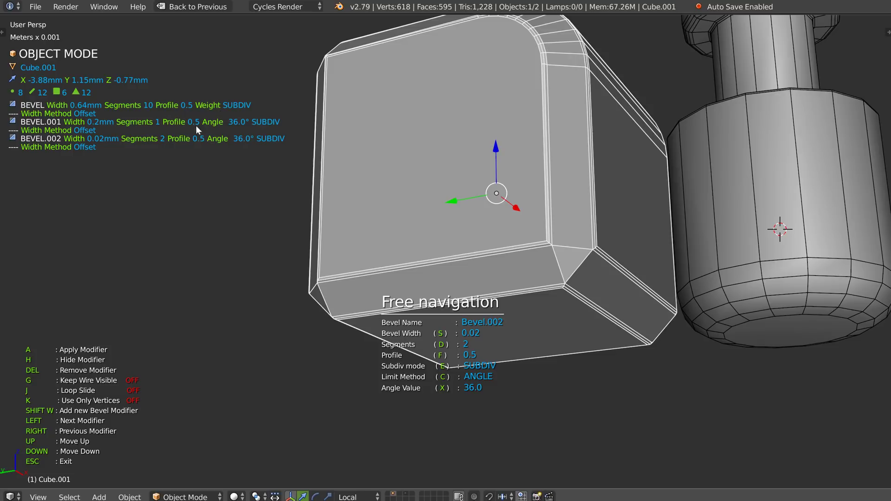
Lower the third bevel's angle limit to 27.26° so the chamfered corners are bevelled too.
middle_drag(443, 325, 450, 367)
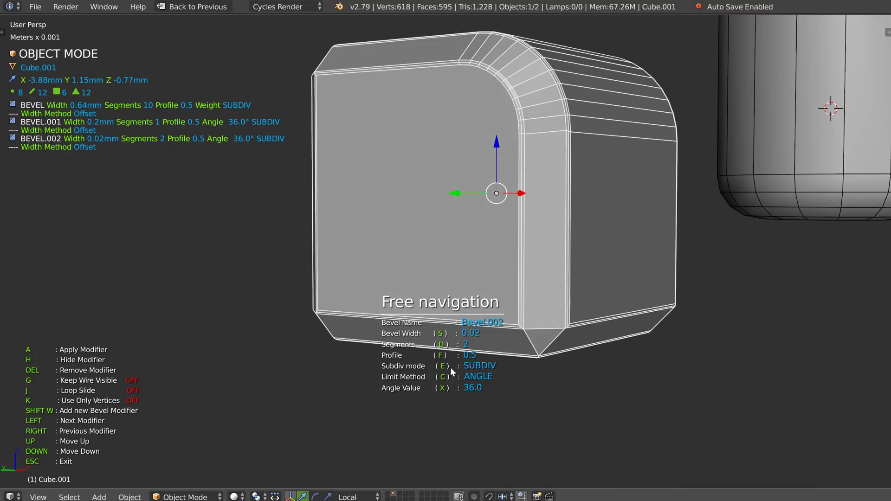
key(x)
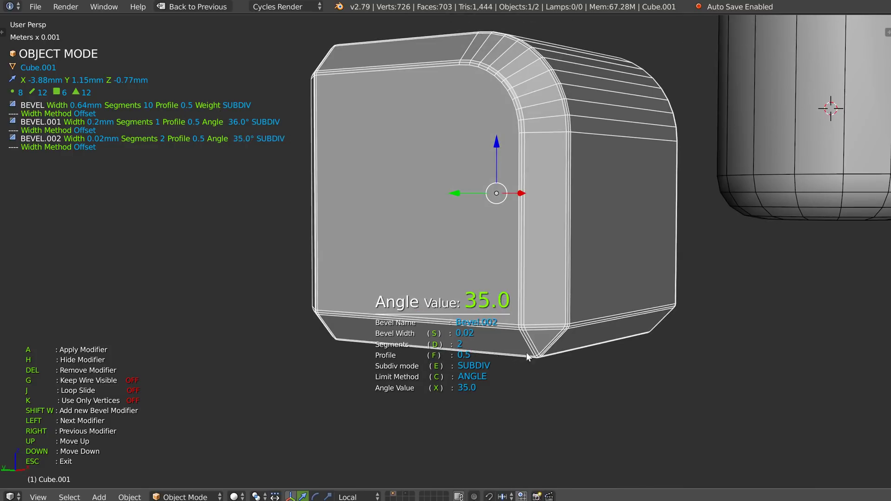
click(494, 351)
middle_drag(494, 351, 379, 270)
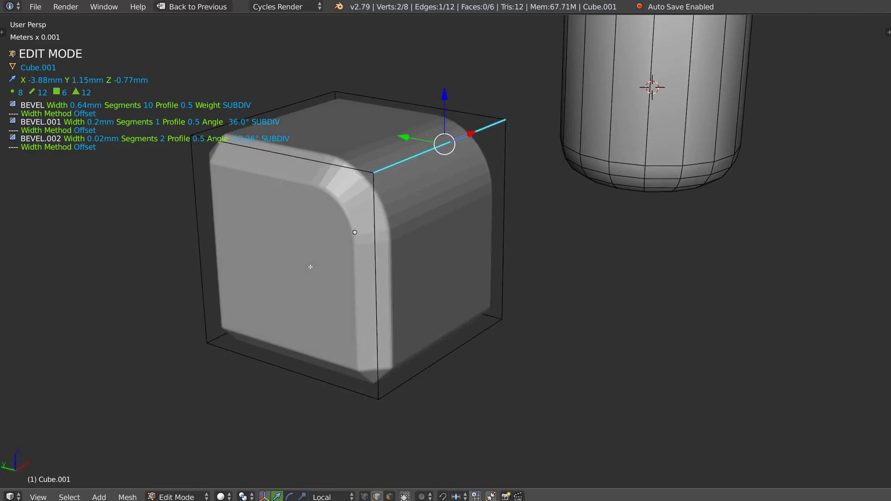
key(Tab)
Add a new cube at the bevelled cube's location.
middle_drag(363, 240, 393, 218)
middle_drag(468, 283, 396, 257)
scroll(393, 249, up, 2)
middle_drag(327, 163, 419, 260)
right_click(422, 259)
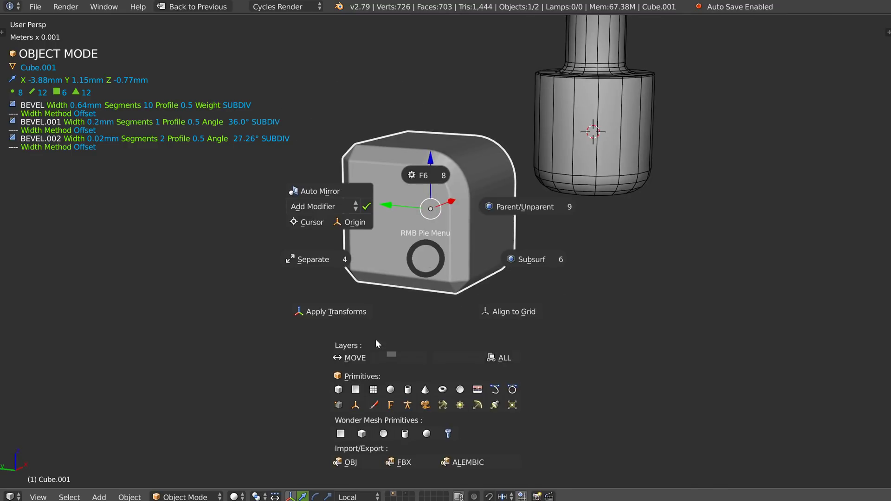
click(339, 390)
key(a)
key(a)
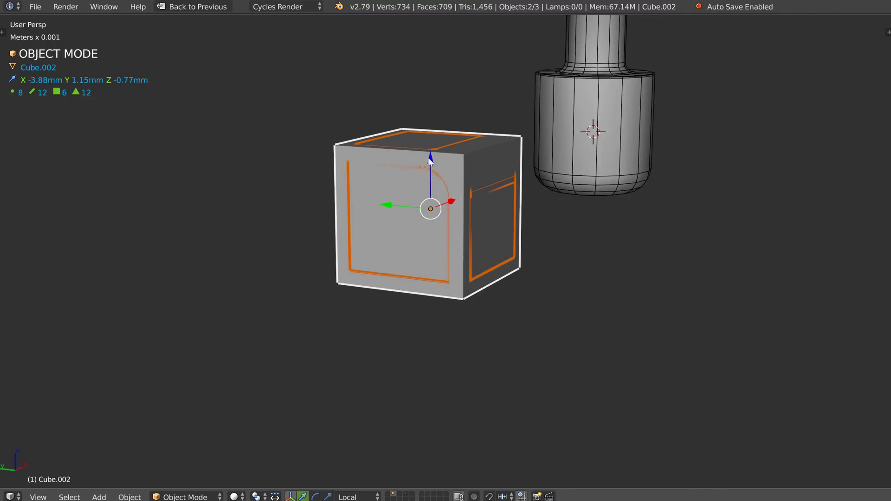
Move the new cube down over the bevelled cube's lower part and enlarge it in X and Y only.
right_click(355, 155)
drag(433, 157, 468, 220)
key(s)
key(shift+z)
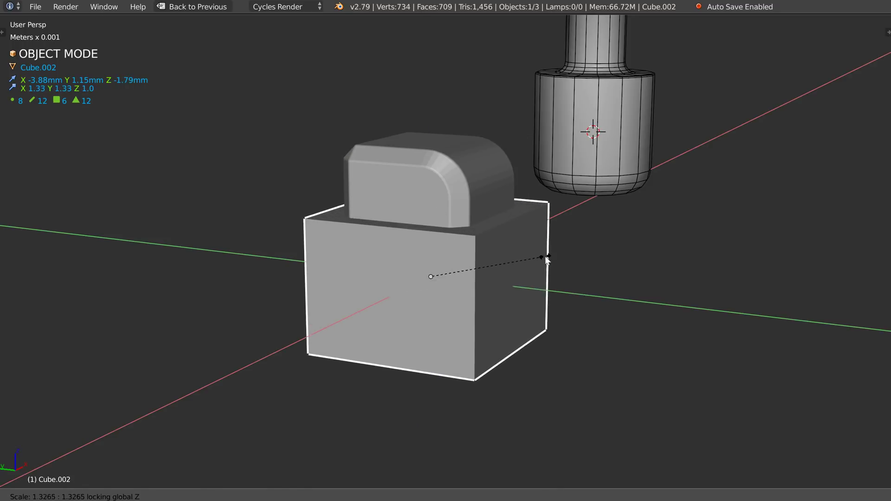
click(555, 254)
drag(432, 226, 433, 245)
Subtract the lower cube from the bevelled cube with a Boolean difference placed before the last bevel in the modifier stack.
shift+right_click(446, 229)
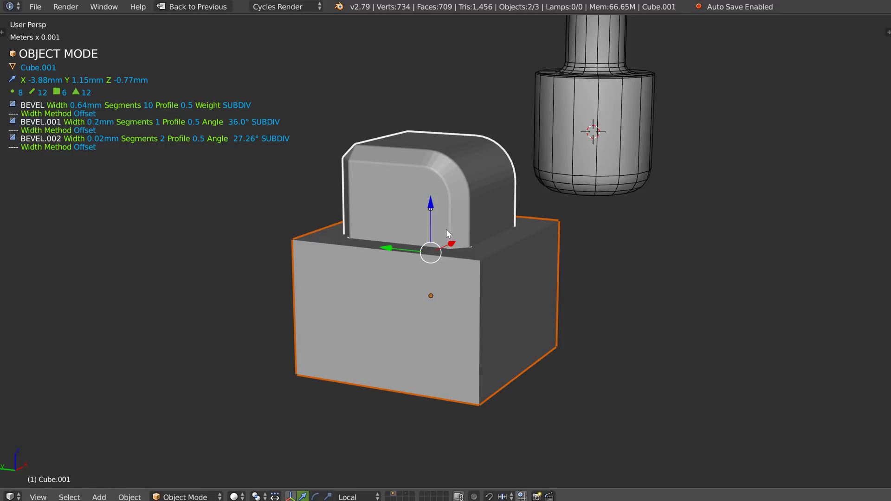
key(space)
click(514, 194)
middle_drag(489, 203, 443, 218)
key(Up)
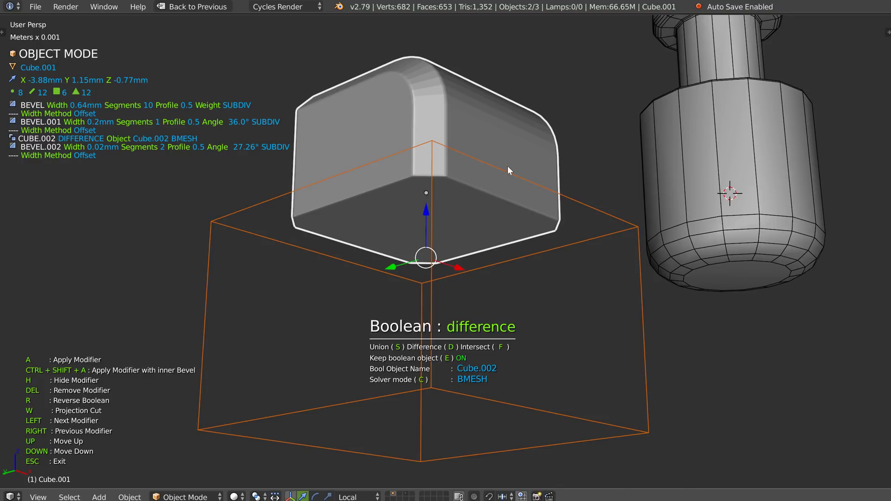
scroll(487, 144, up, 3)
click(444, 227)
Turn on the wire display for the cut cube.
right_click(441, 208)
key(shift+z)
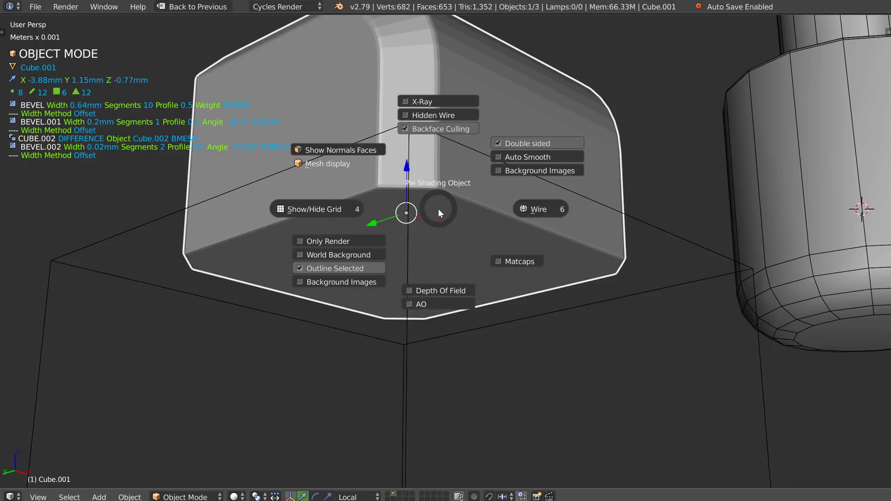
click(549, 212)
mouse_move(473, 208)
middle_down()
mouse_move(409, 156)
mouse_move(419, 182)
mouse_move(388, 194)
mouse_move(410, 191)
mouse_move(424, 165)
mouse_move(441, 194)
mouse_move(432, 162)
middle_up()
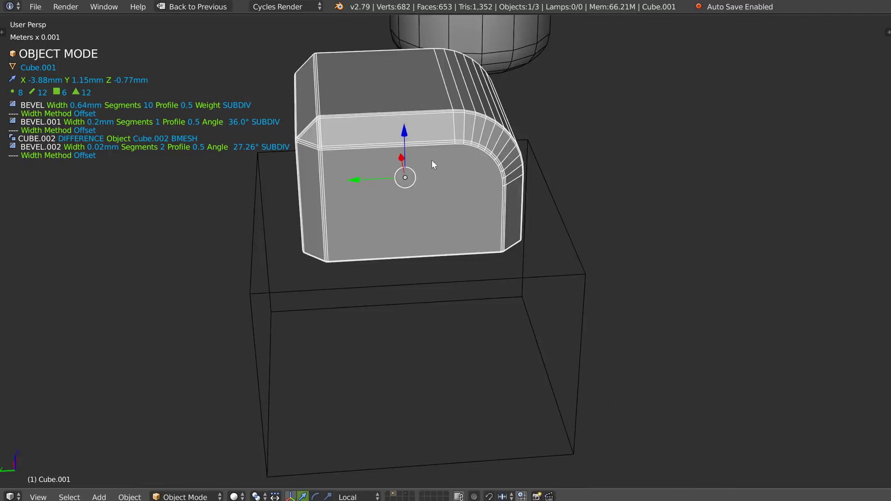
Add a plane at the cut cube, move it along Y to 1.76 mm and scale it to 1.68 in X.
scroll(432, 164, down, 3)
right_click(420, 218)
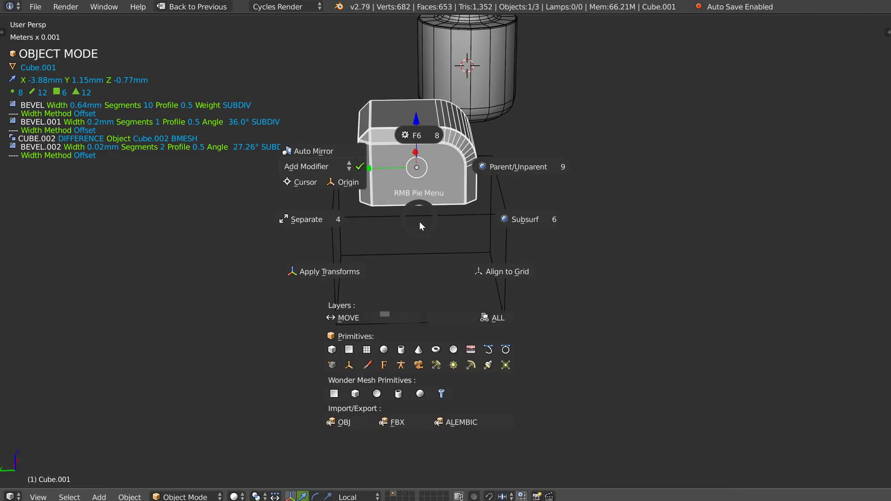
click(350, 349)
drag(381, 168, 336, 174)
middle_drag(336, 174, 471, 181)
key(s)
key(x)
click(527, 184)
middle_drag(527, 184, 424, 177)
Move the plane's outer long edge inward along Y and extrude it straight up along Z.
right_click(338, 194)
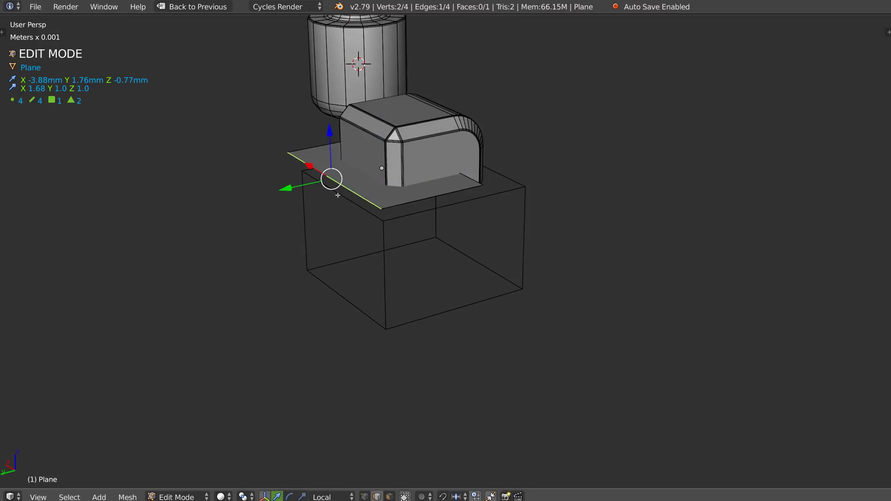
middle_drag(338, 195, 320, 189)
drag(279, 183, 337, 182)
key(e)
key(z)
click(446, 143)
Bevel the fold edge of the plane with Speedflow, limited by weight, 0.49 mm wide with 9 segments.
middle_drag(452, 149, 412, 149)
scroll(412, 149, up, 3)
right_click(363, 193)
key(space)
click(468, 195)
click(523, 202)
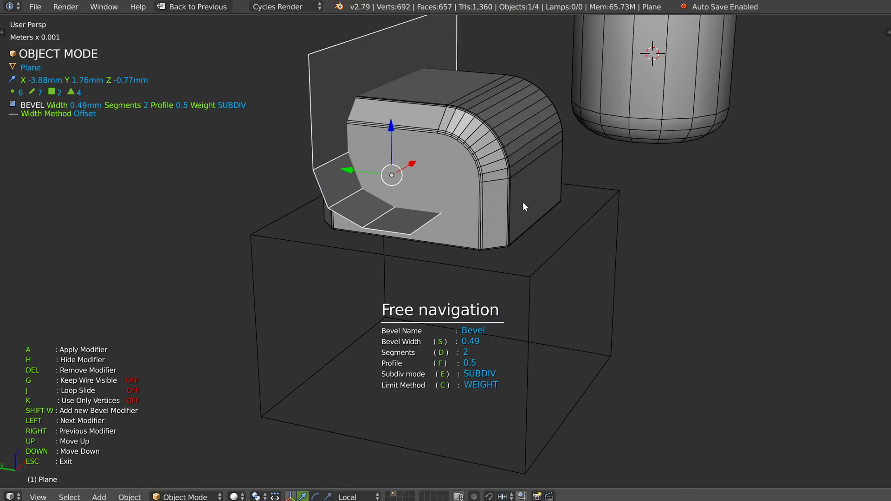
key(d)
click(622, 208)
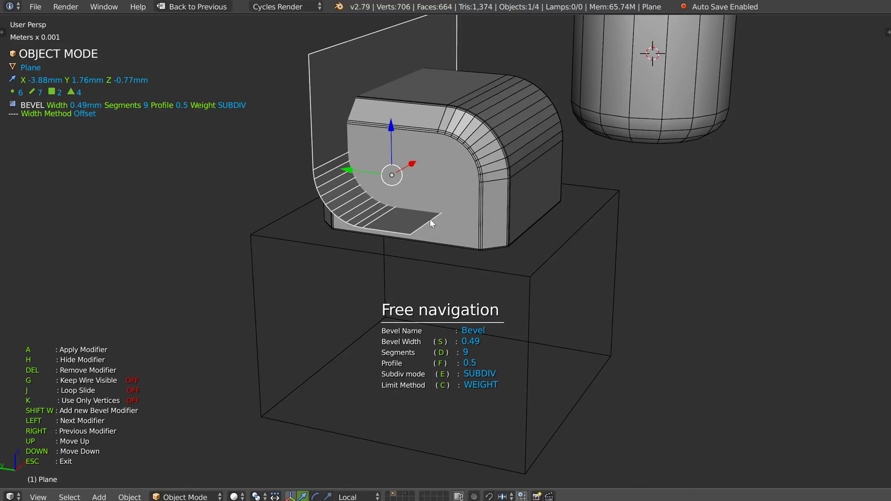
Extrude the plane's opposite free edge downward to form a second fold.
key(Escape)
key(Tab)
key(e)
click(427, 232)
Add the second fold edge to the plane's weight-limited bevel with a smaller bevel size of about 0.07.
key(shift+space)
click(509, 237)
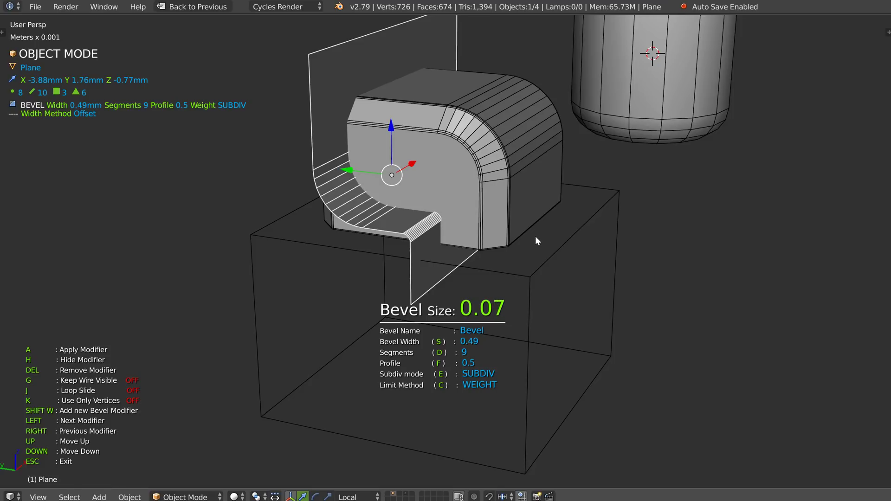
click(534, 238)
key(Tab)
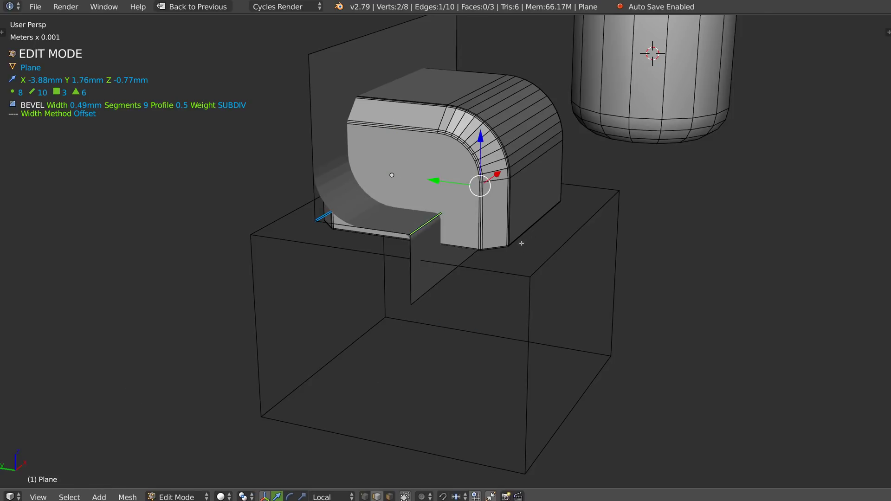
Undo the bevel weight added to the plane's second fold edge and return to object mode.
key(ctrl+z)
middle_drag(484, 203, 430, 213)
key(Tab)
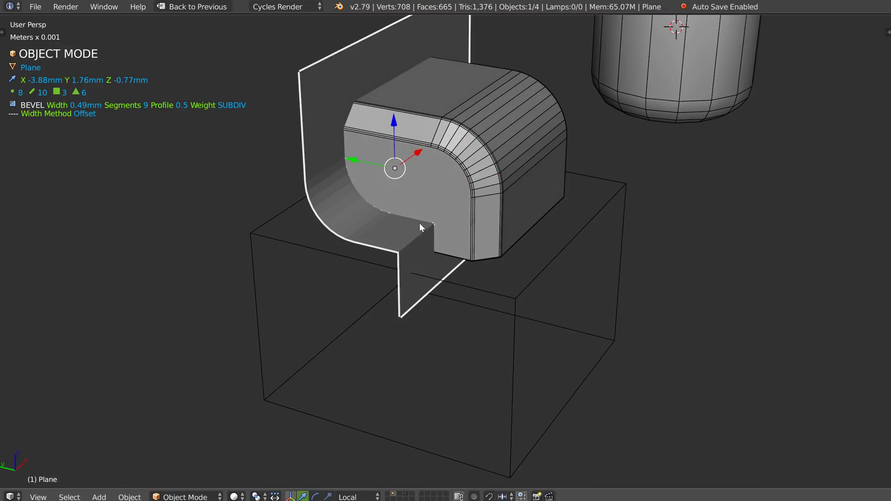
Add a second Speedflow bevel to the plane, limited by a 36° angle, 0.1 mm wide with 4 segments.
key(space)
click(523, 227)
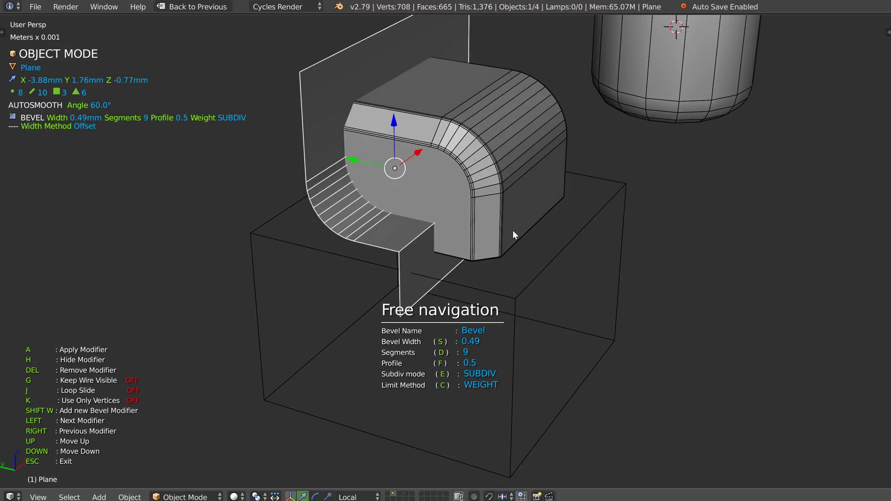
key(shift+w)
key(d)
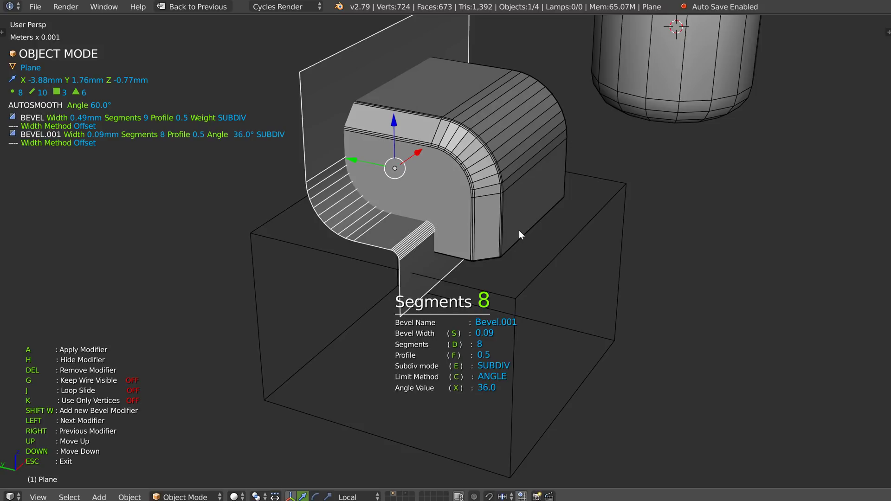
click(450, 230)
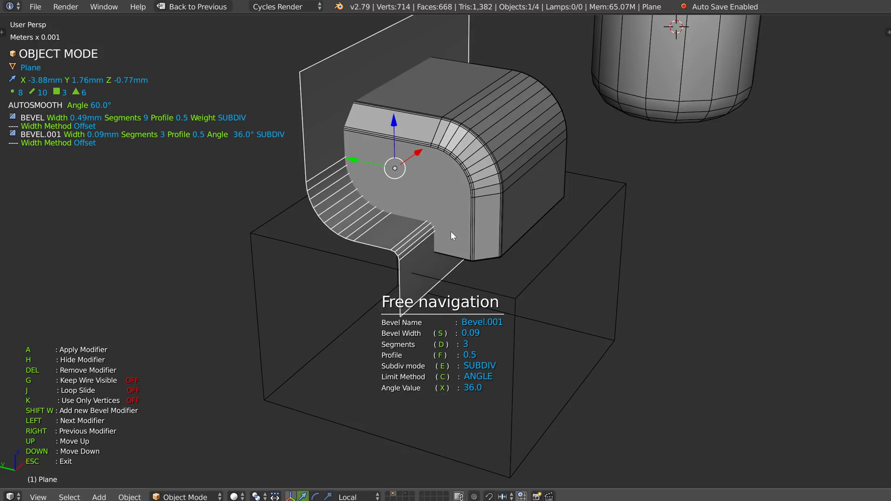
key(s)
click(514, 235)
key(d)
key(s)
click(522, 234)
middle_drag(523, 235, 482, 215)
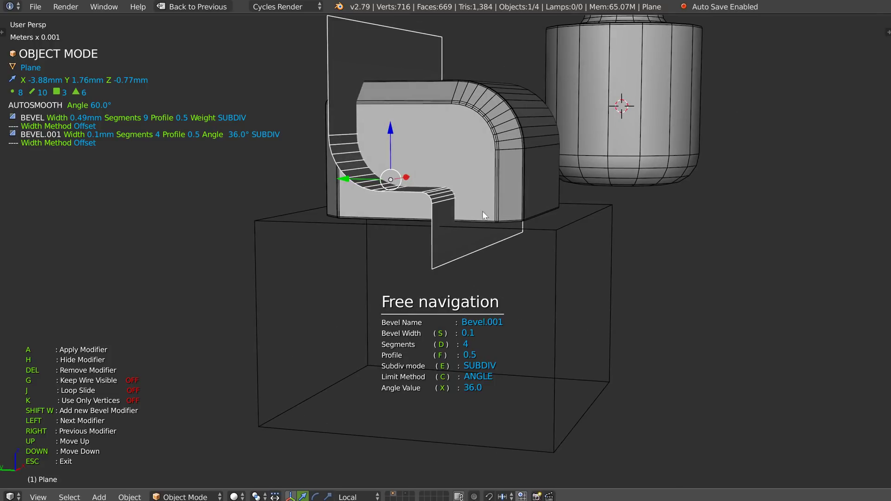
key(Escape)
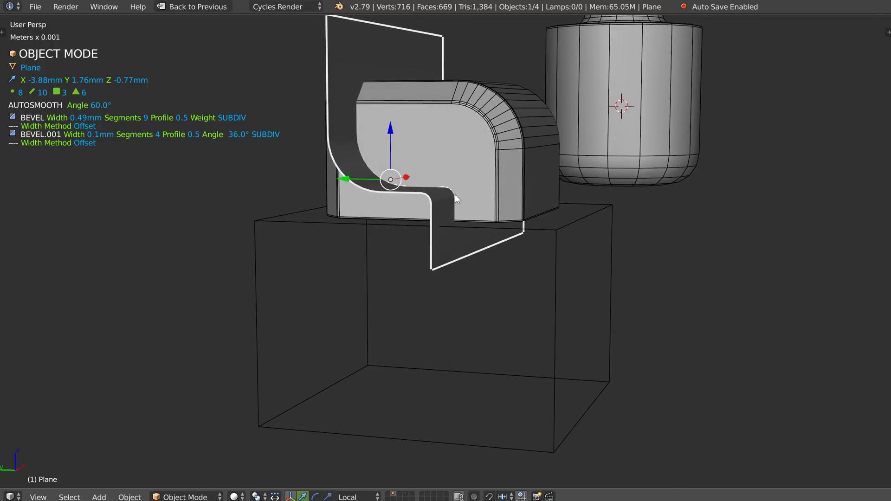
Subtract the plane from the cube with a Carve Boolean difference placed before the cube's last bevel, and select only the cube.
shift+right_click(476, 172)
key(space)
click(545, 135)
middle_drag(497, 151, 480, 180)
key(c)
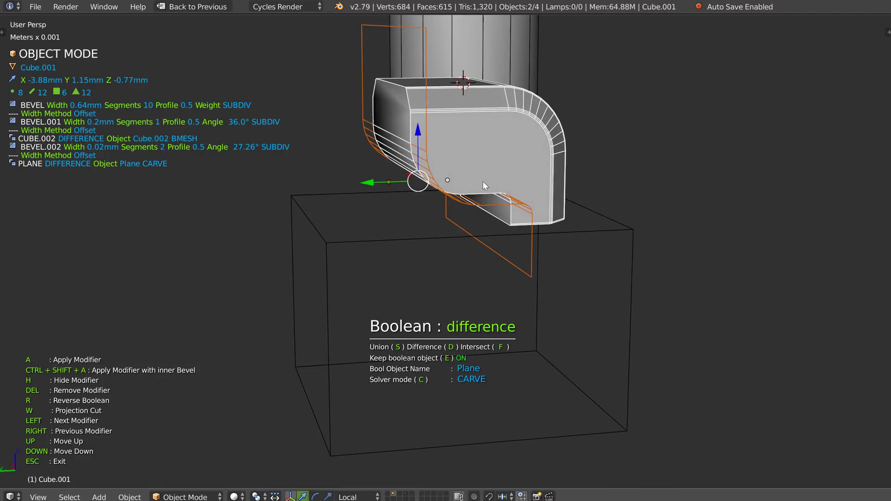
key(Up)
key(Escape)
click(530, 174)
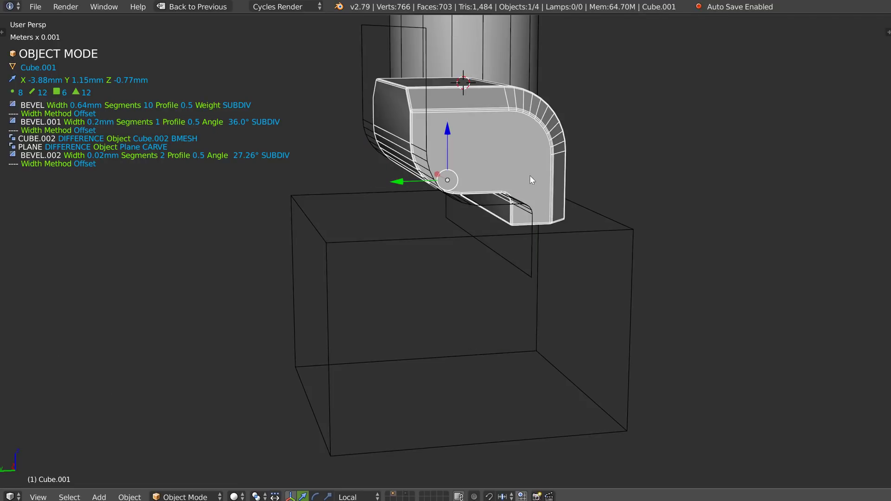
Frame the cut cube in the view and isolate it in local view.
key(a)
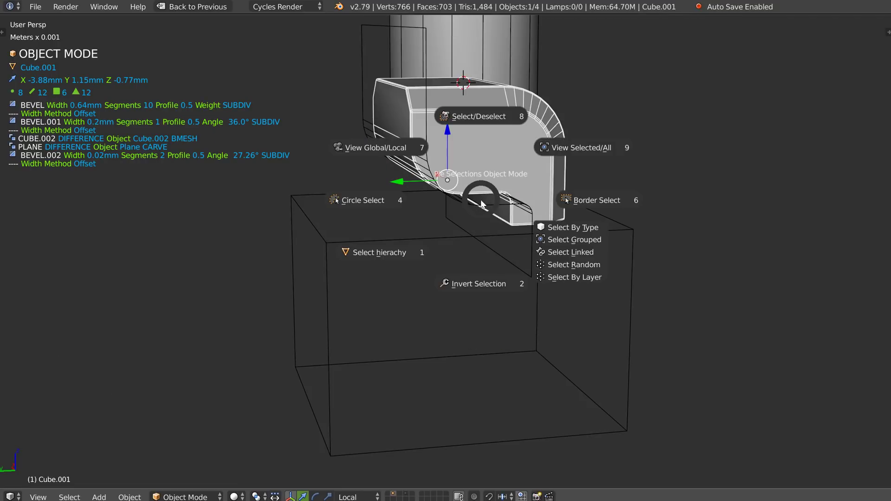
click(569, 144)
middle_drag(468, 176, 351, 139)
key(a)
click(354, 176)
Examine the isolated block's rounded edges and bevelled cut from several sides.
middle_drag(420, 251, 469, 242)
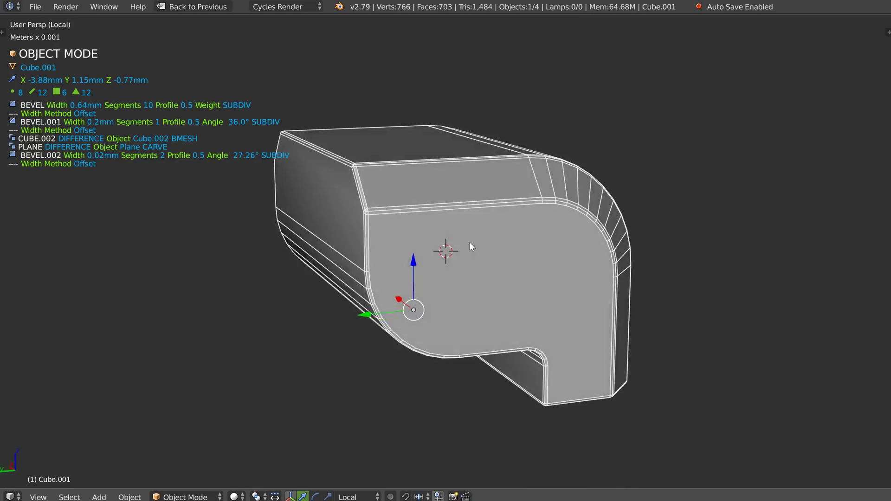
scroll(469, 241, down, 3)
key(Tab)
key(Tab)
middle_drag(475, 95, 364, 188)
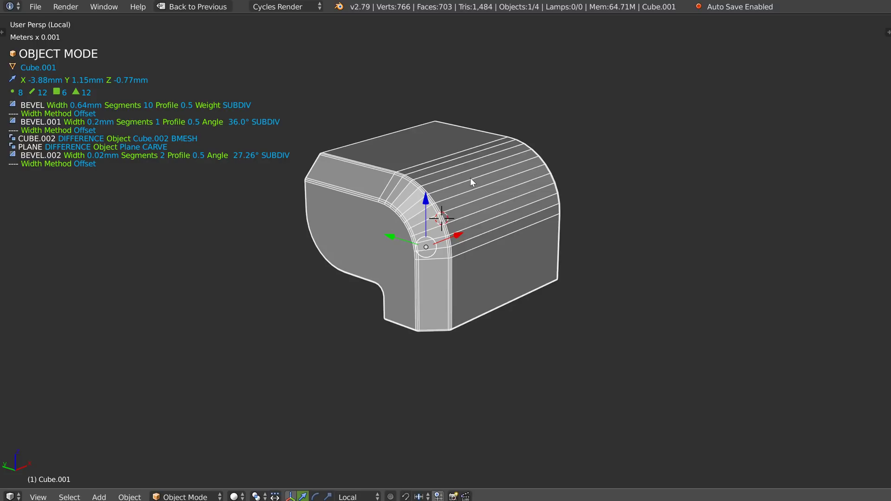
middle_drag(471, 178, 453, 129)
middle_drag(349, 173, 370, 159)
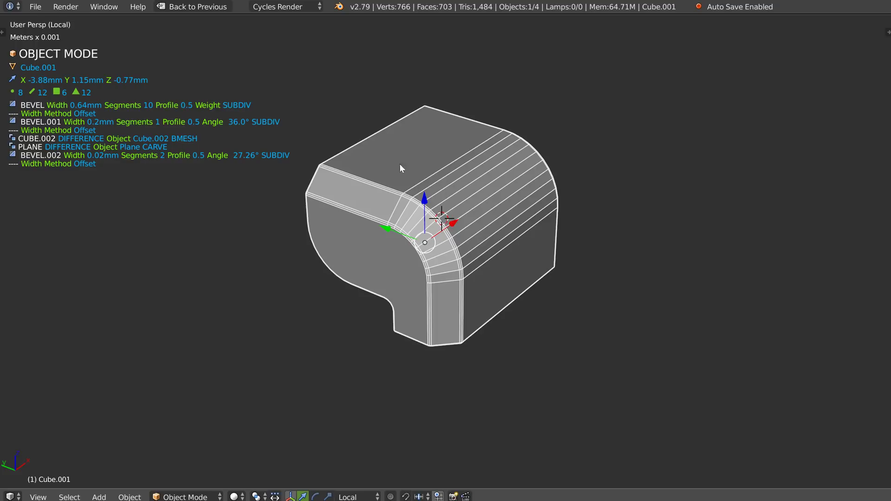
middle_drag(409, 280, 493, 234)
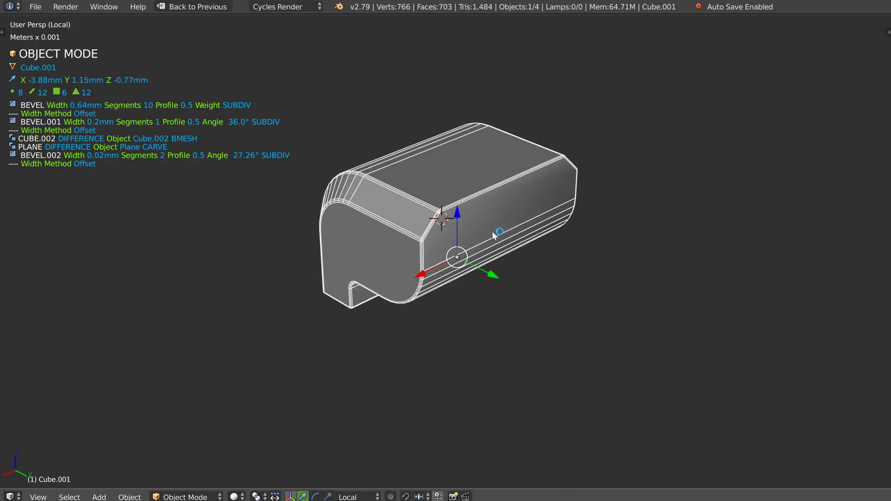
Add a new cube at the middle of the block's upper long edge and scale it to 0.32.
key(Tab)
click(519, 207)
right_click(517, 220)
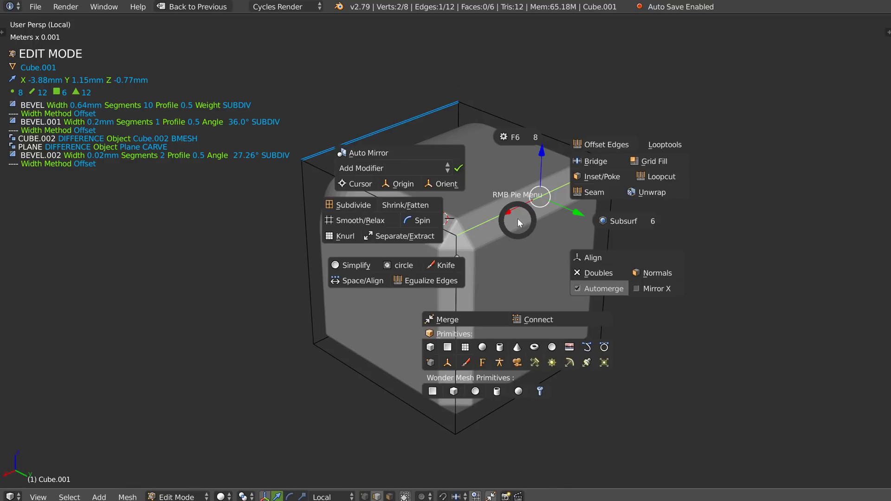
click(444, 346)
key(s)
click(584, 215)
Move the small cube along Y to 1.67 mm and try a Speedflow Boolean with it alone.
drag(582, 214, 521, 200)
key(space)
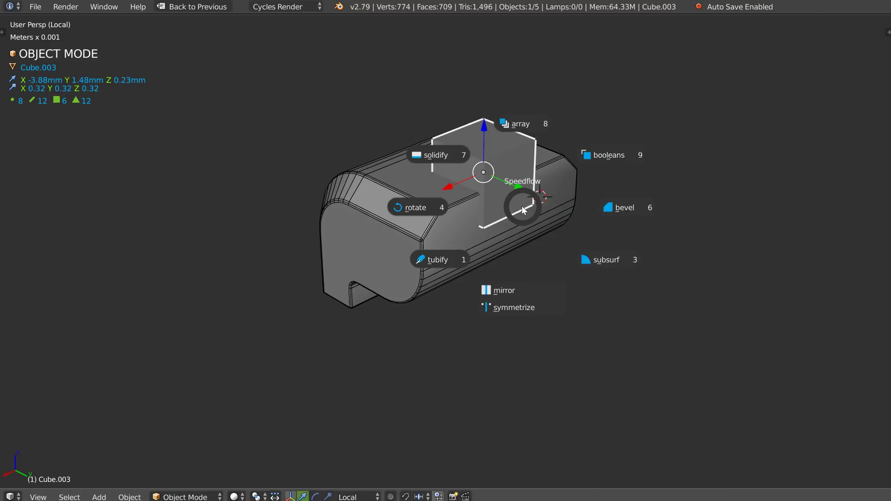
click(613, 155)
middle_drag(412, 207, 476, 204)
scroll(544, 174, up, 3)
middle_drag(544, 173, 428, 219)
Bevel the small cube's lower inner edge with Speedflow, limited by weight, 0.69 mm wide with 11 segments.
key(Tab)
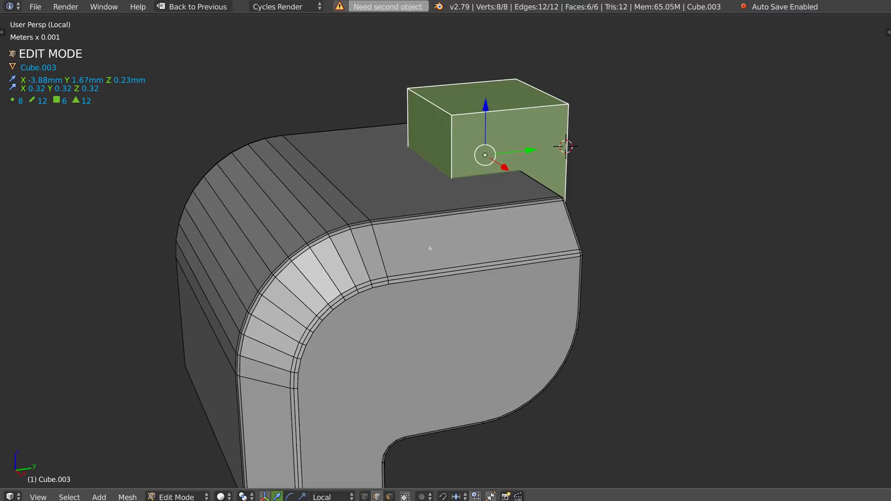
right_click(428, 220)
key(space)
click(525, 227)
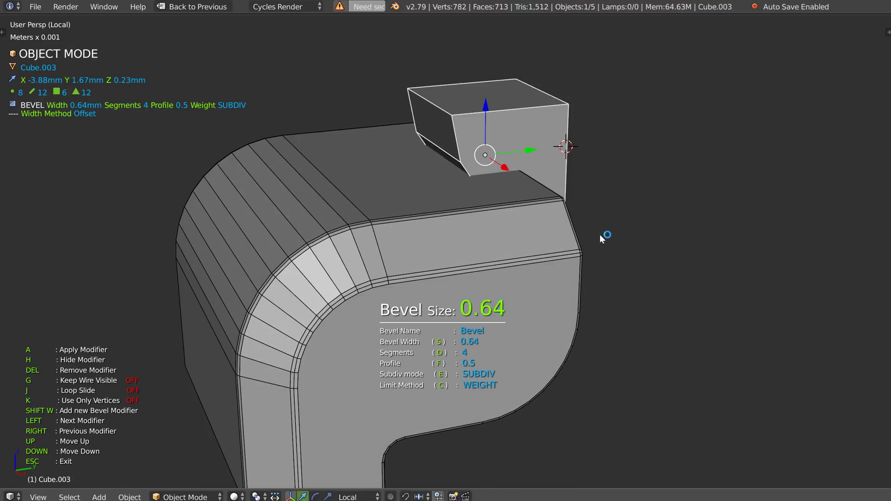
scroll(605, 234, up, 7)
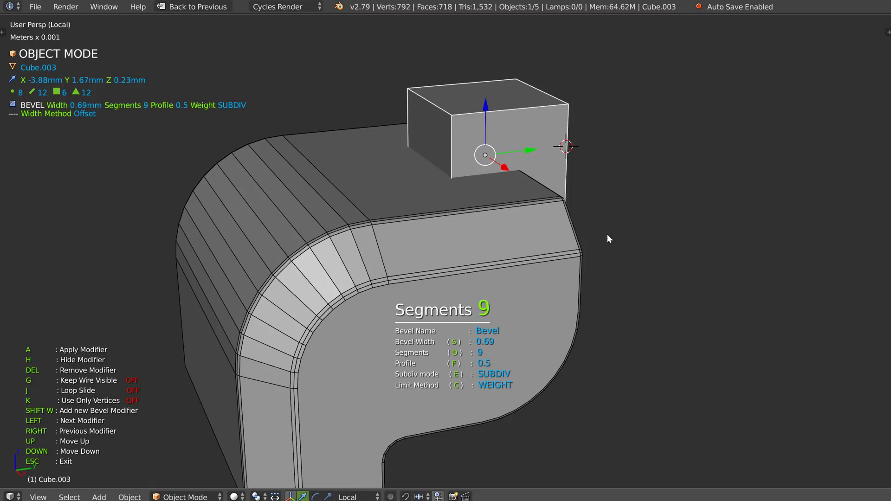
middle_drag(605, 235, 533, 266)
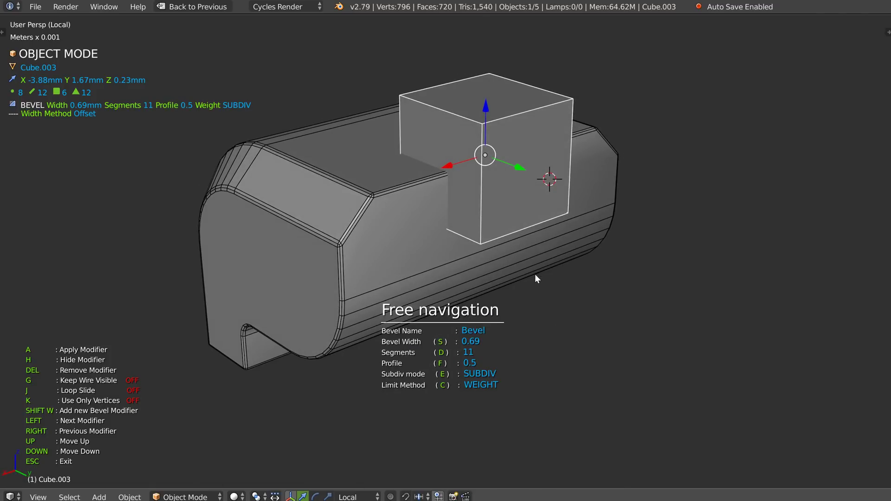
key(Escape)
Raise the small cube along Z to 0.66 mm, clear of the block.
key(Tab)
click(533, 195)
middle_drag(463, 177, 481, 176)
drag(488, 116, 489, 38)
middle_drag(489, 38, 486, 116)
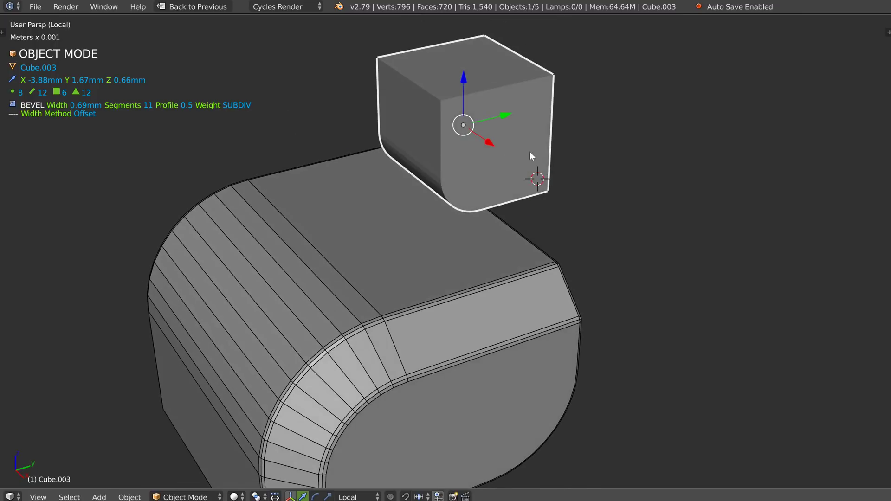
Add a second bevel to the small cube, limited by a 36° angle, 0.06 mm wide with 11 segments.
key(q)
click(562, 169)
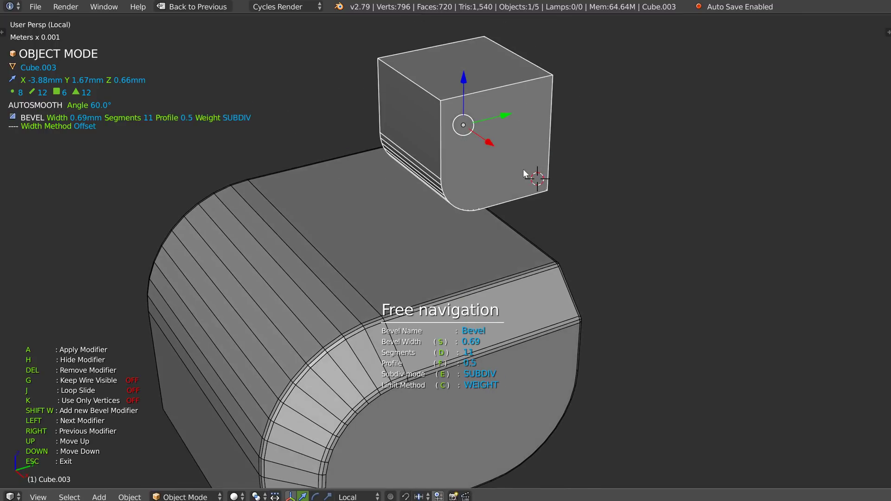
key(shift+w)
click(536, 177)
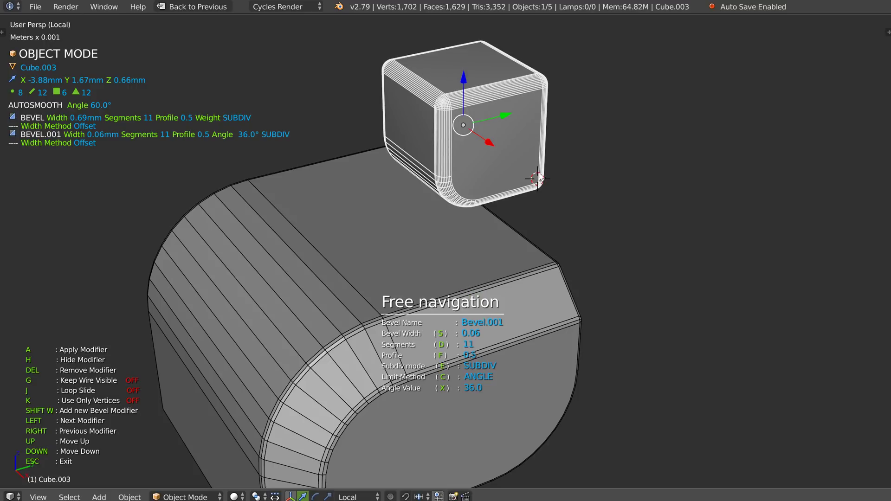
key(Escape)
Lower the small cube to Z 0.14 mm and subtract it from the block with a Boolean difference placed before the last bevel.
middle_drag(578, 205, 545, 185)
drag(462, 74, 449, 169)
shift+right_click(368, 236)
key(space)
click(447, 199)
middle_drag(458, 200, 393, 180)
key(Up)
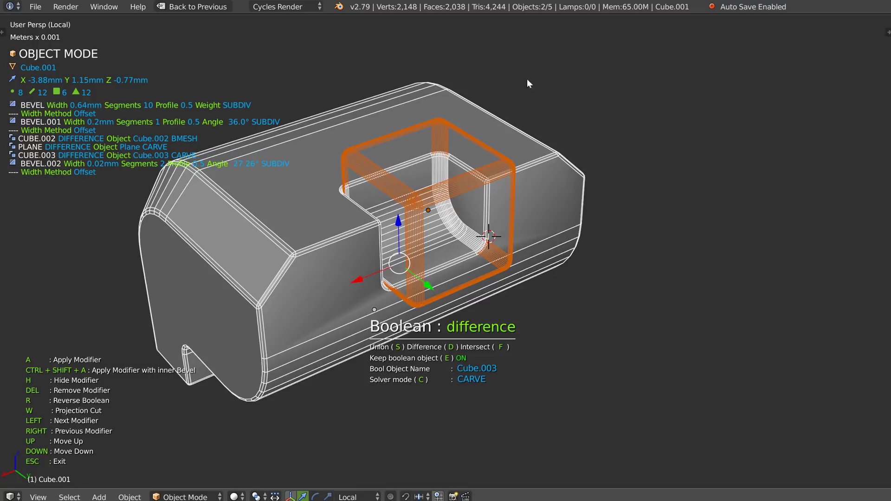
Hide the small cutter cube and select the block.
right_click(507, 167)
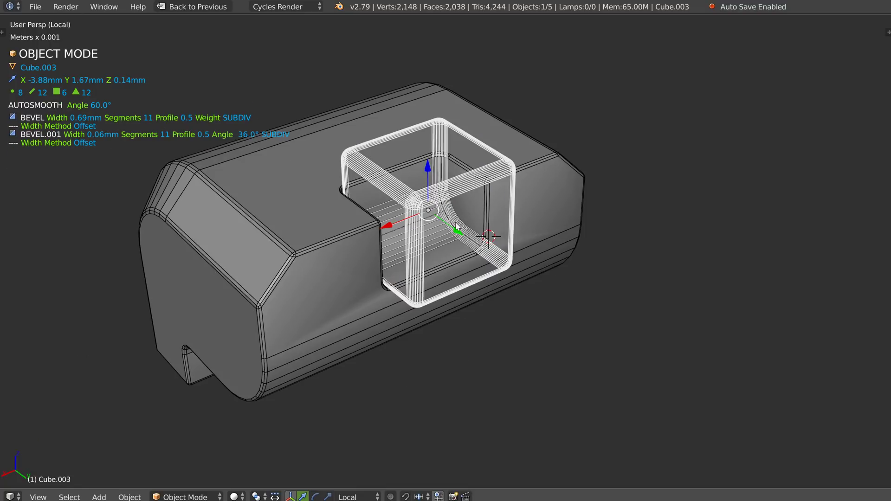
key(h)
middle_drag(403, 218, 273, 151)
right_click(404, 216)
Examine the pocket cut into the block's long edge, checking its rounded inner corners and bevelled rim.
scroll(334, 213, up, 2)
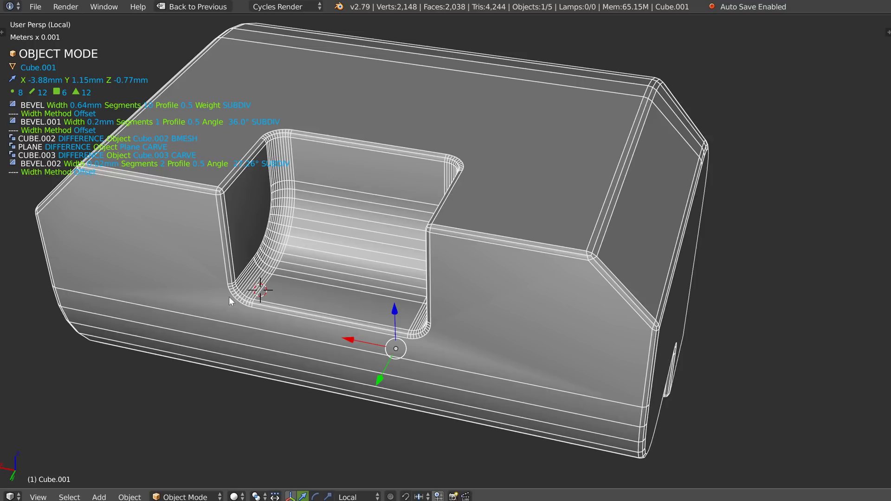
middle_drag(254, 291, 337, 185)
scroll(338, 186, down, 3)
middle_drag(307, 211, 400, 204)
middle_drag(402, 316, 515, 158)
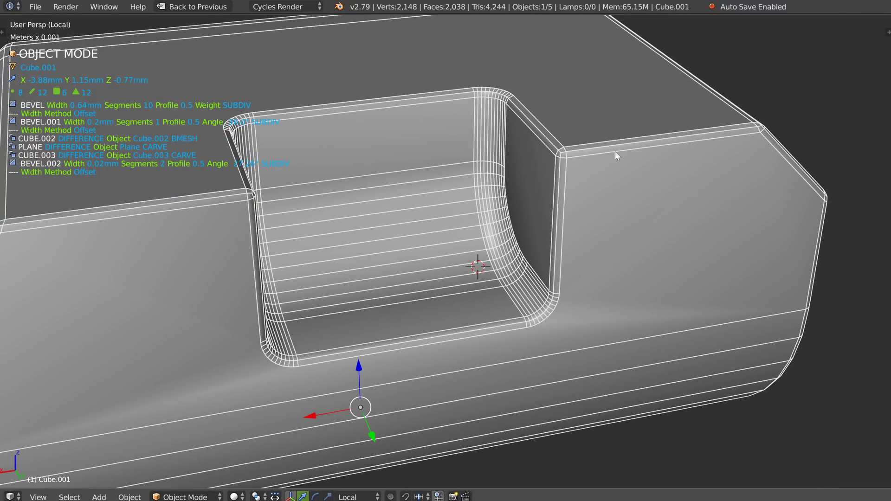
middle_drag(489, 233, 493, 233)
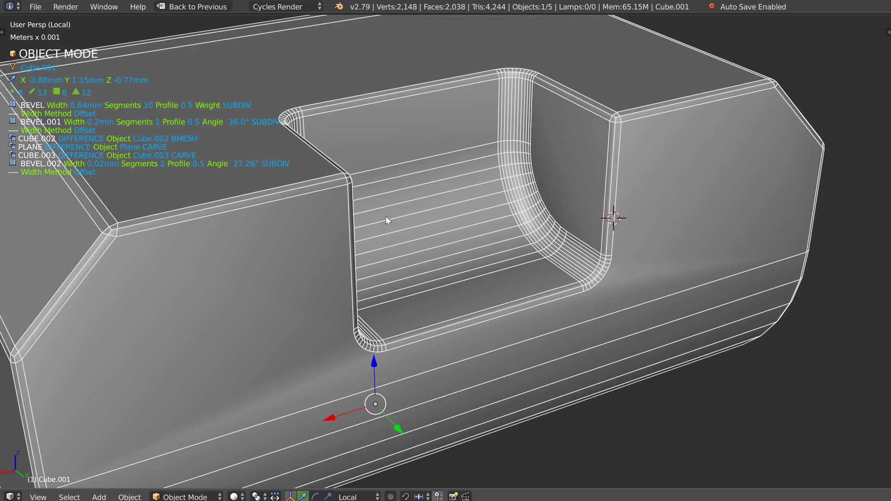
scroll(414, 228, down, 6)
middle_drag(382, 275, 394, 173)
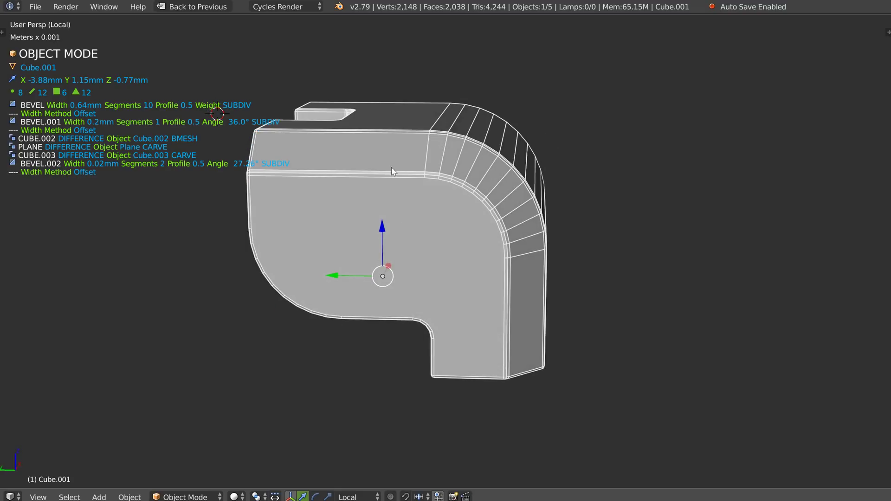
Check the block's base mesh in edit mode, and hide all its modifiers and show them again.
key(Tab)
middle_drag(405, 223, 374, 296)
key(Tab)
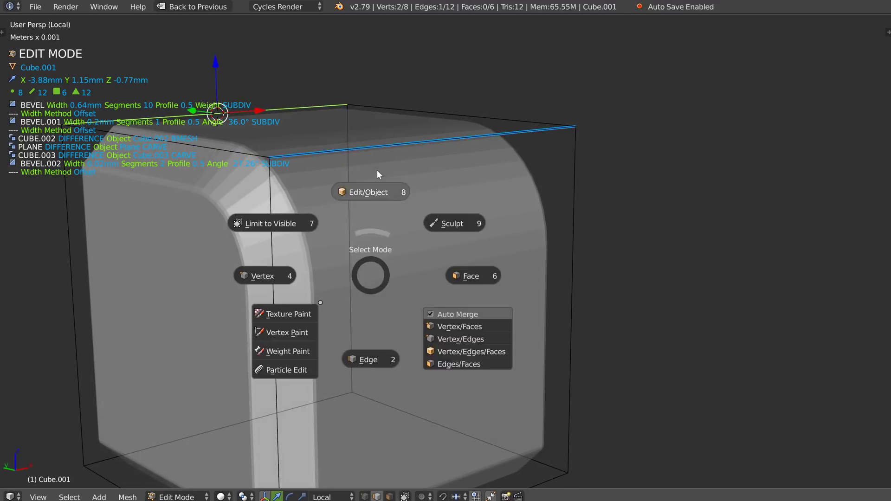
click(377, 171)
key(space)
click(307, 262)
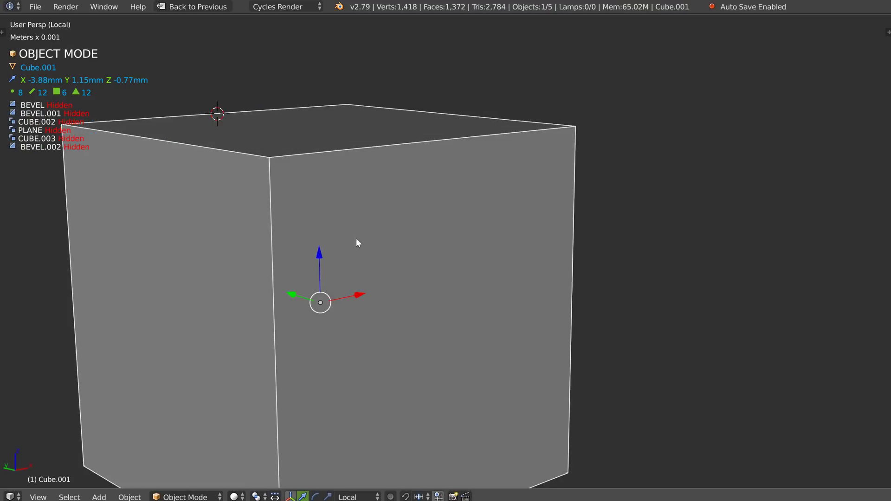
scroll(355, 238, down, 3)
key(shift+space)
click(300, 259)
Reveal and select the small cutter cube used for the Boolean pocket in the block's long edge.
middle_drag(397, 230, 354, 226)
scroll(348, 248, up, 2)
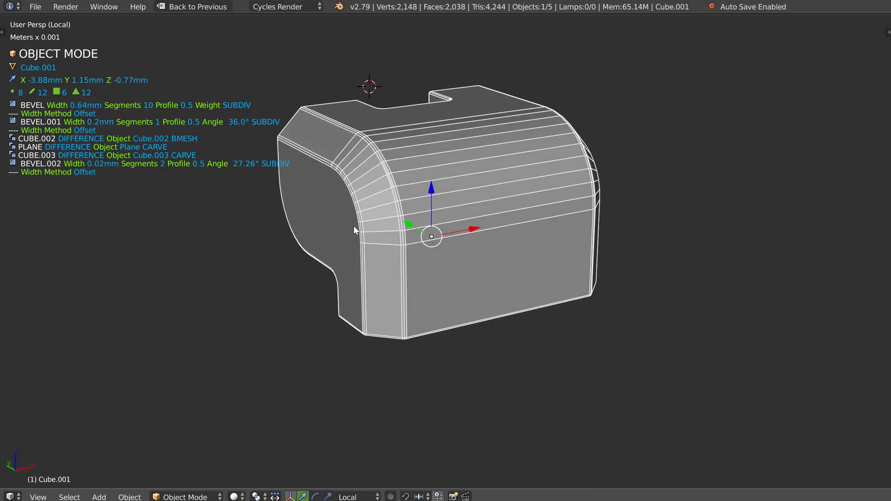
shift+middle_drag(390, 185, 373, 188)
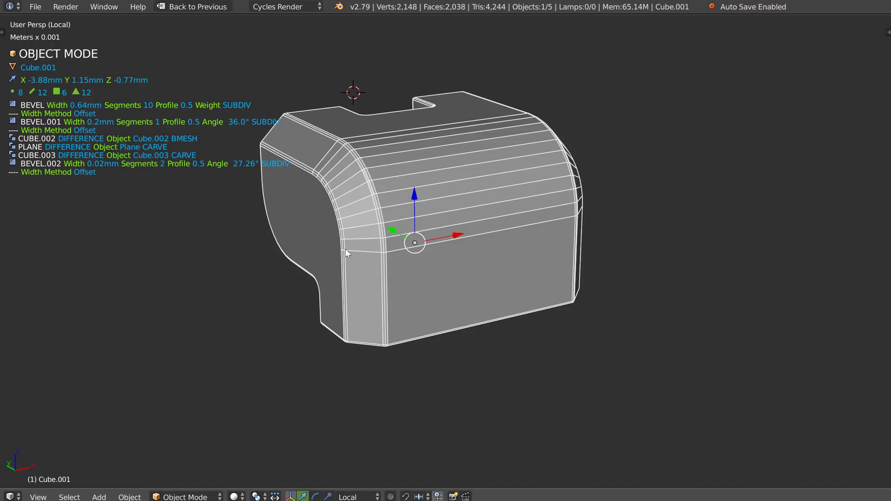
middle_drag(325, 183, 309, 126)
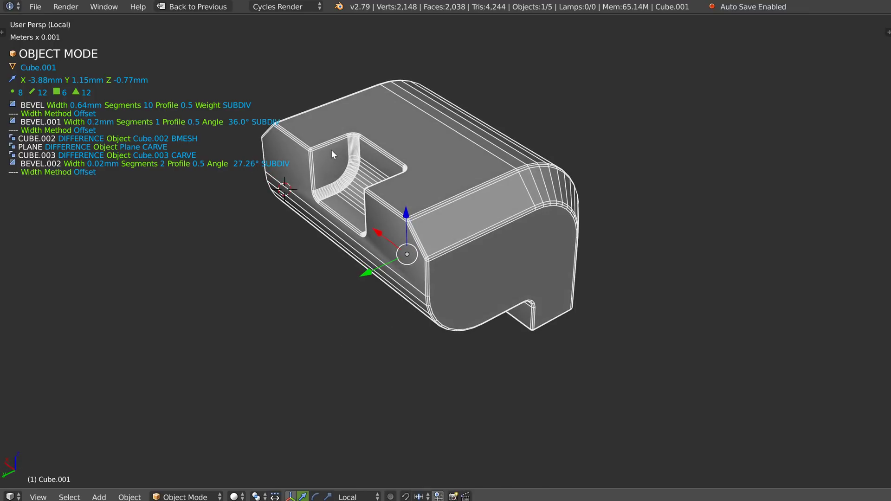
middle_drag(360, 231, 309, 201)
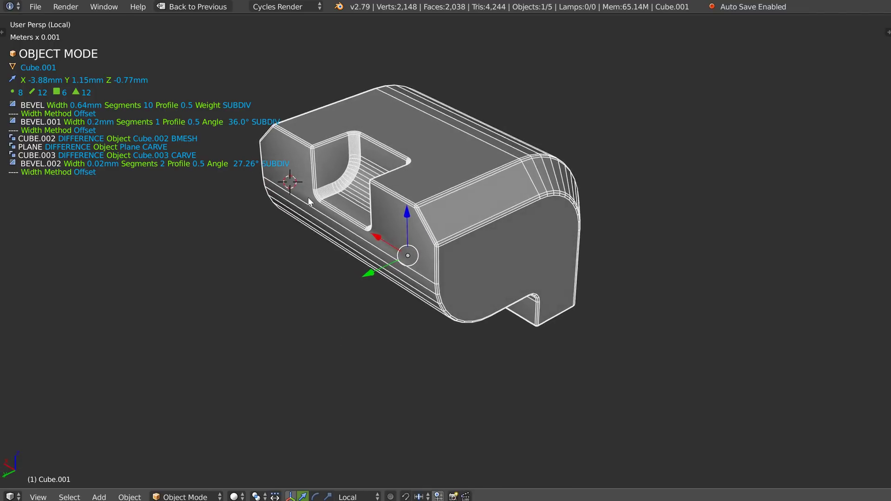
middle_drag(379, 191, 463, 135)
key(space)
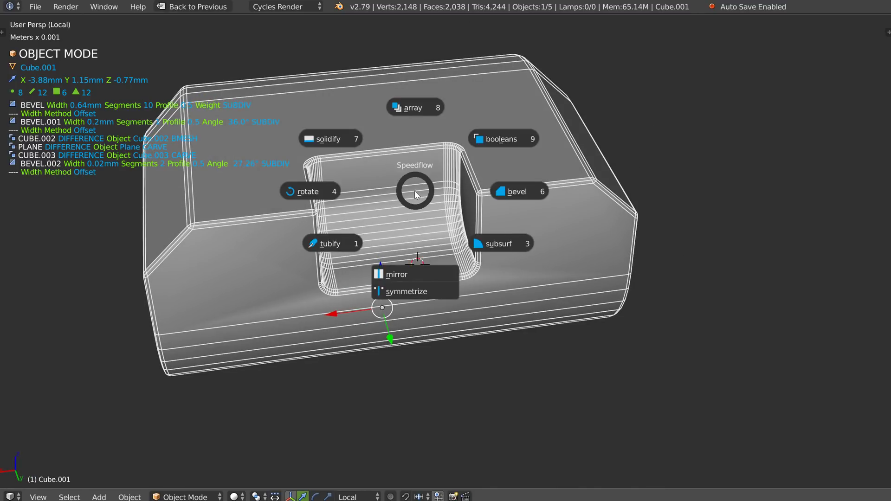
click(509, 140)
right_click(465, 186)
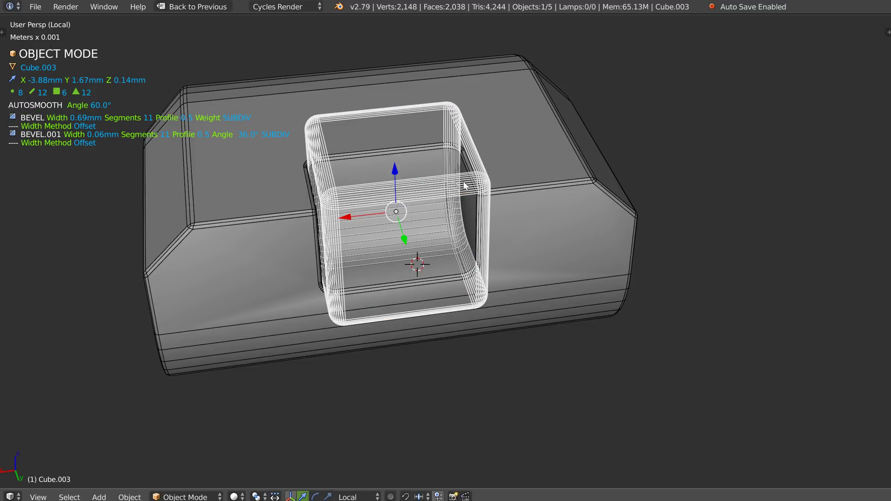
Reduce the cutter cube's weight-limited bevel to 4 segments, leaving its width at 0.69 mm.
key(space)
click(558, 178)
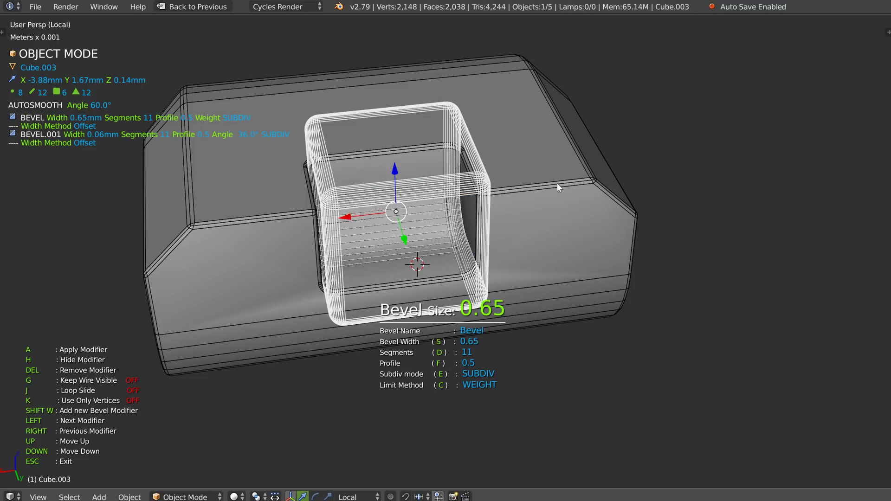
right_click(557, 182)
key(d)
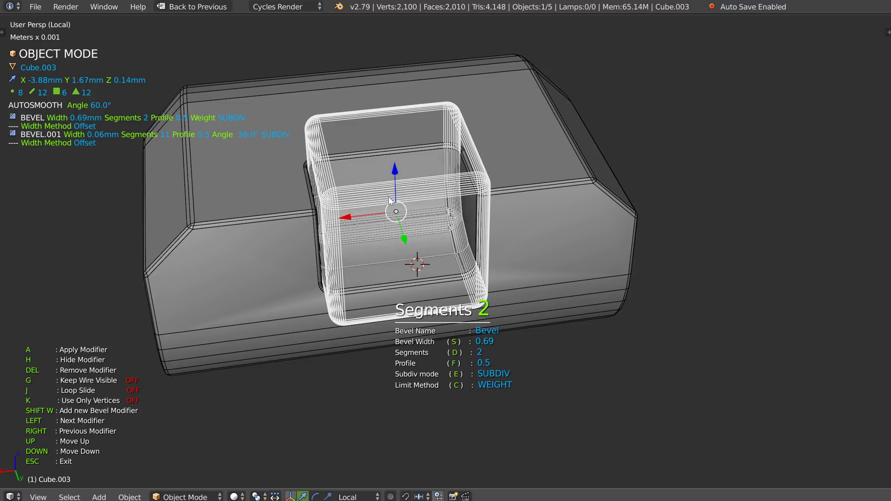
click(407, 199)
Switch to the cutter cube's angle-limited bevel and reduce it to 4 segments with a width of 0.06 mm.
key(Left)
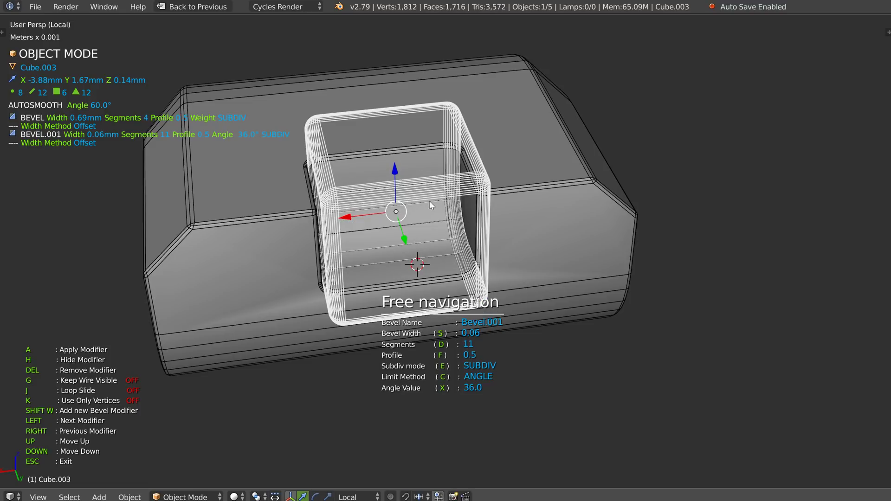
key(s)
click(502, 203)
key(d)
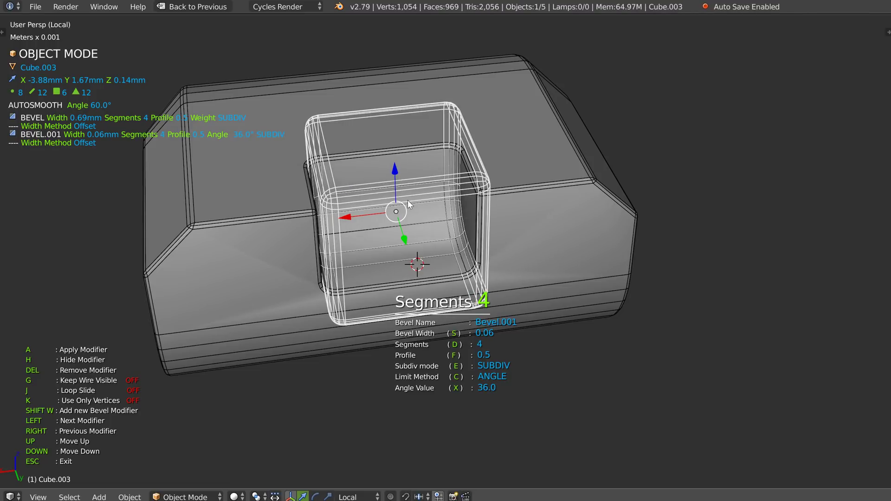
click(408, 202)
middle_drag(427, 202, 449, 173)
scroll(449, 173, up, 4)
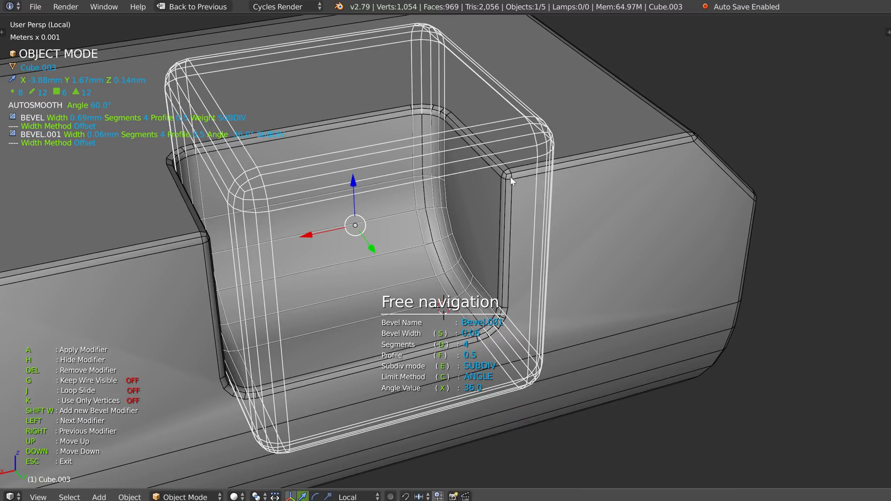
scroll(475, 161, down, 5)
key(Escape)
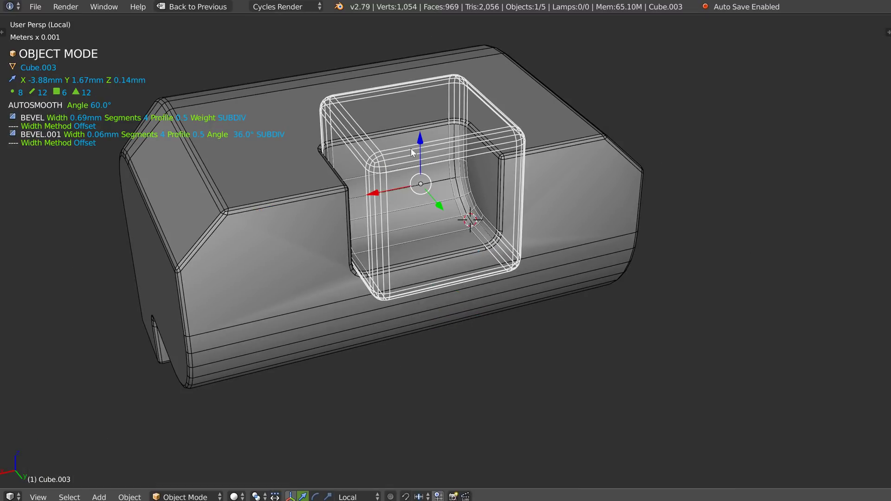
Hide the cutter cube again, select the block and check its bevelled shape from both sides.
key(a)
middle_drag(415, 198, 307, 103)
right_click(429, 199)
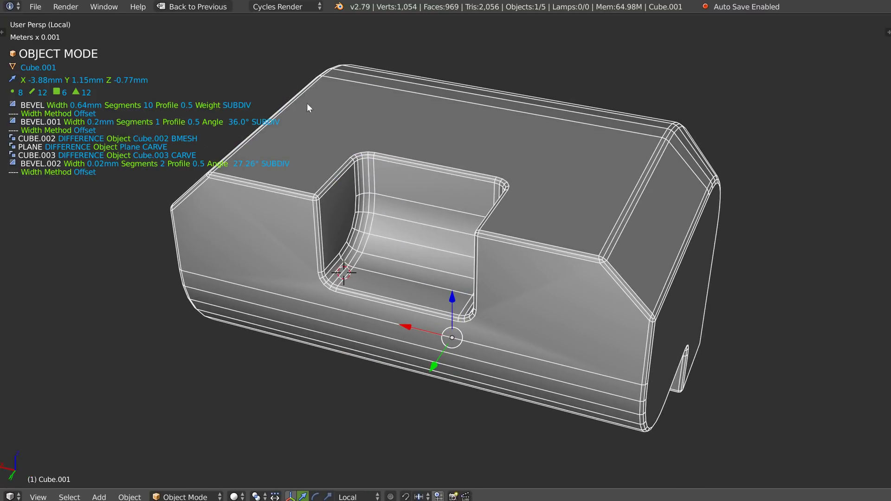
middle_drag(457, 225, 381, 169)
scroll(379, 169, down, 4)
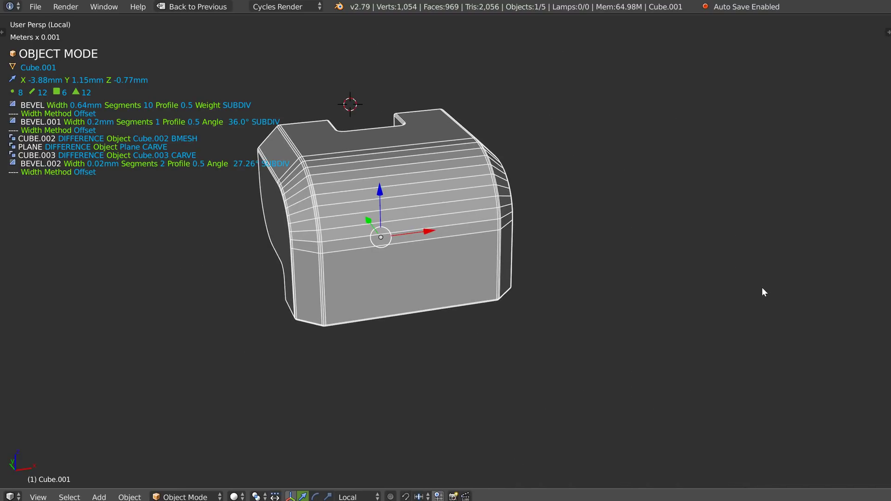
middle_drag(375, 241, 389, 243)
scroll(380, 238, up, 2)
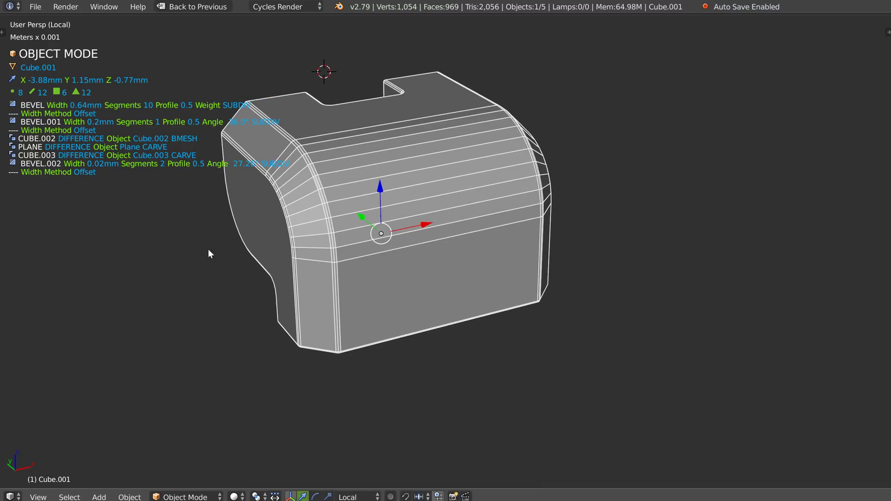